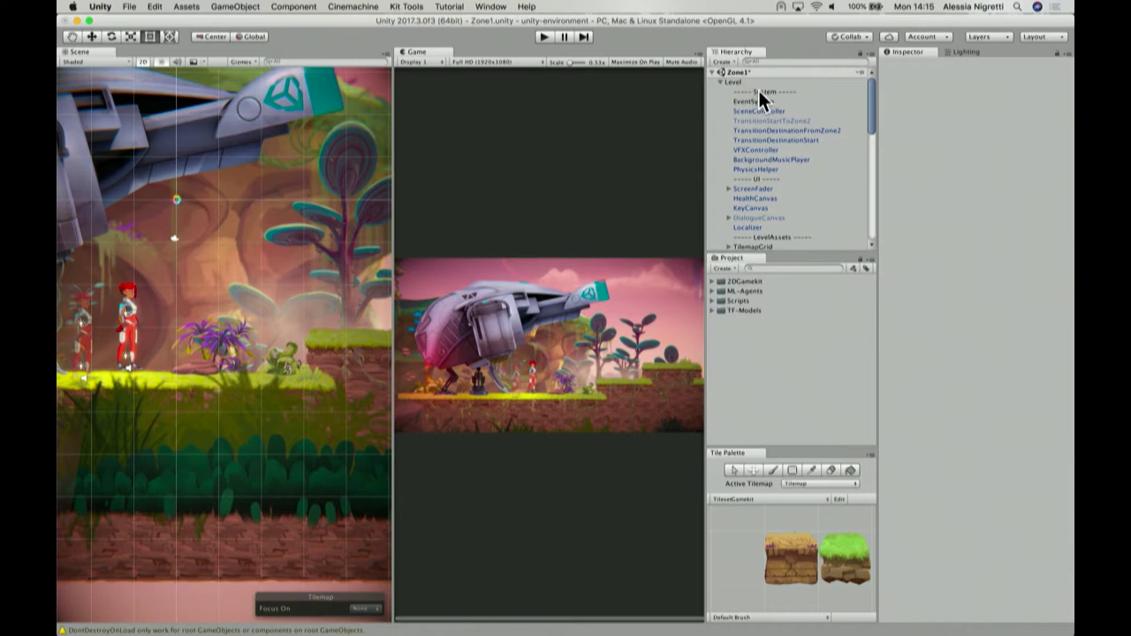
Look through the Level group's objects in the scene hierarchy, and collapse the group
scroll(747, 145, down, 3)
scroll(747, 155, down, 3)
scroll(746, 157, up, 8)
click(720, 81)
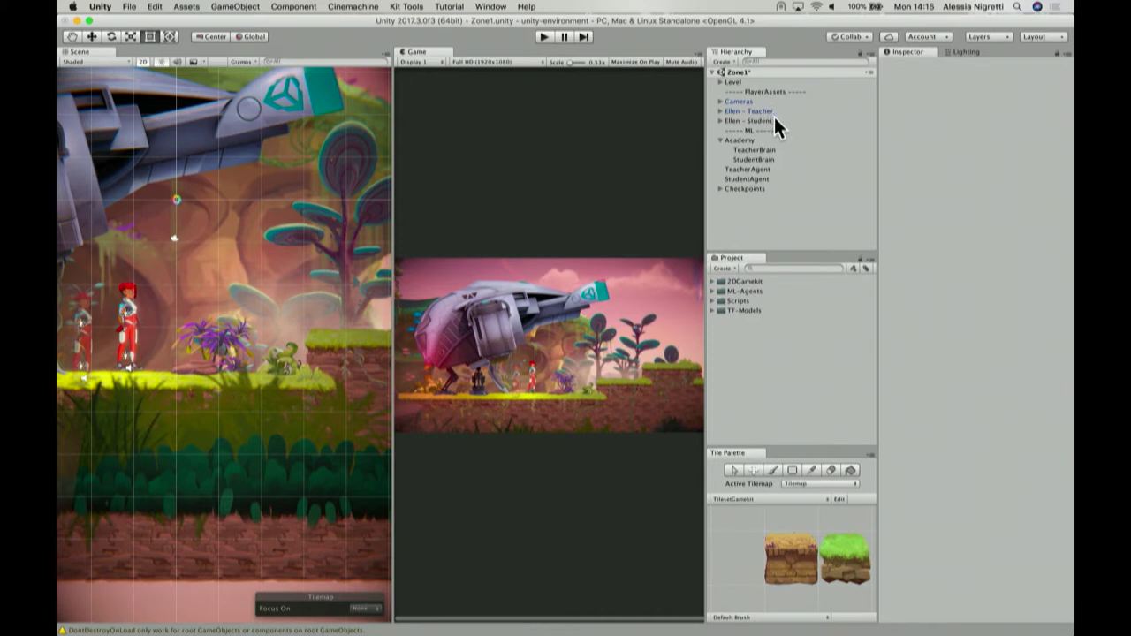
Inspect the Ellen - Teacher and Ellen - Student characters and their placement in the scene
click(746, 110)
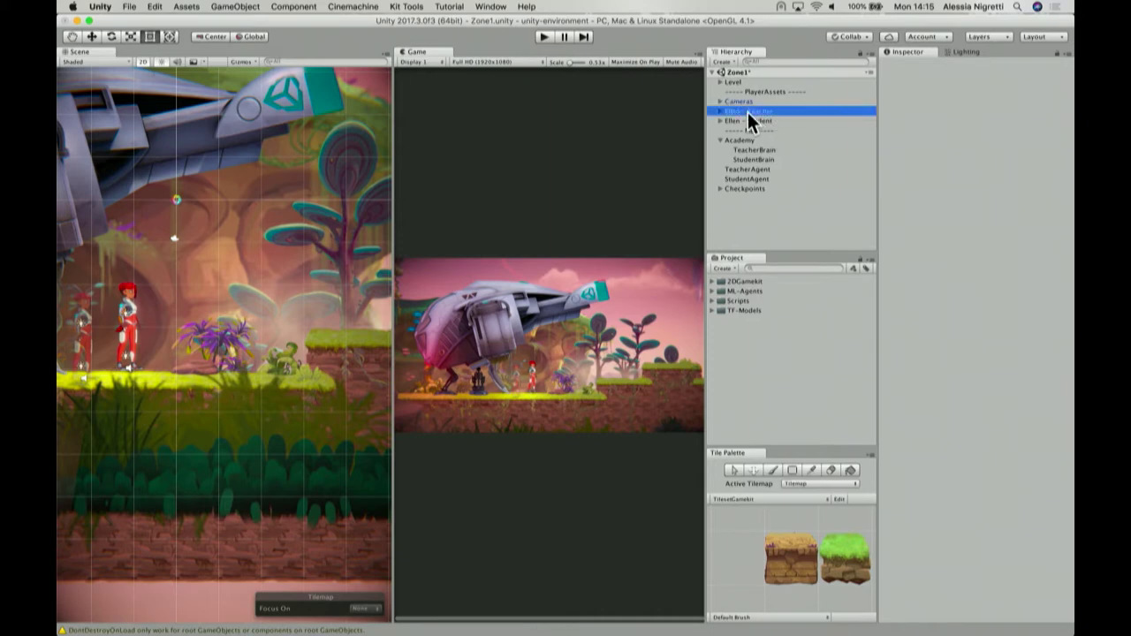
middle_drag(194, 290, 284, 285)
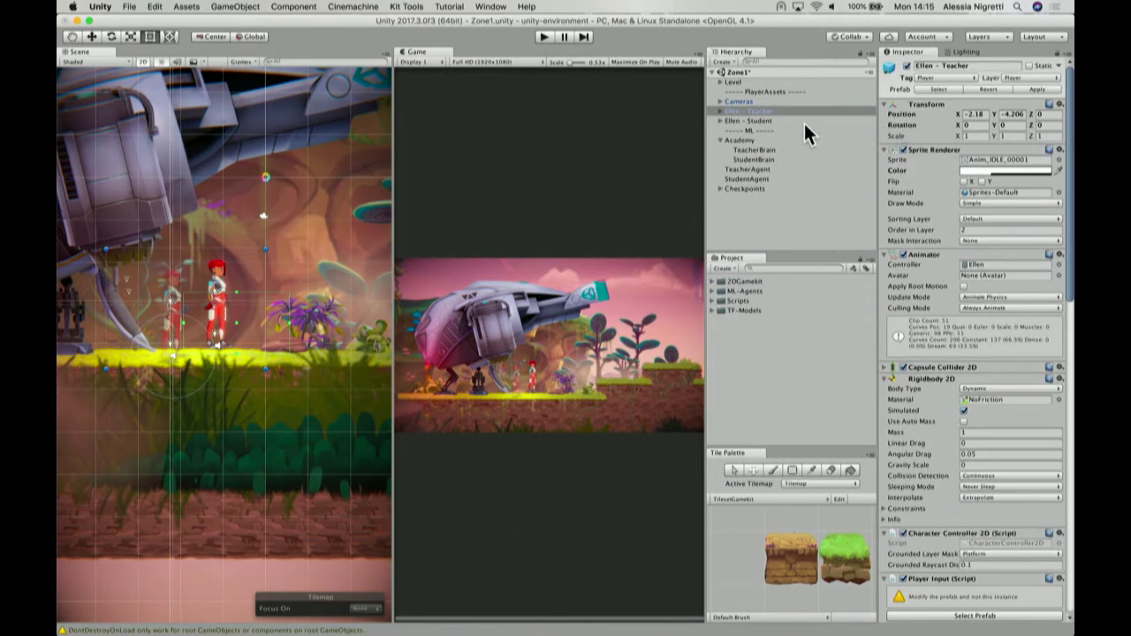
click(771, 120)
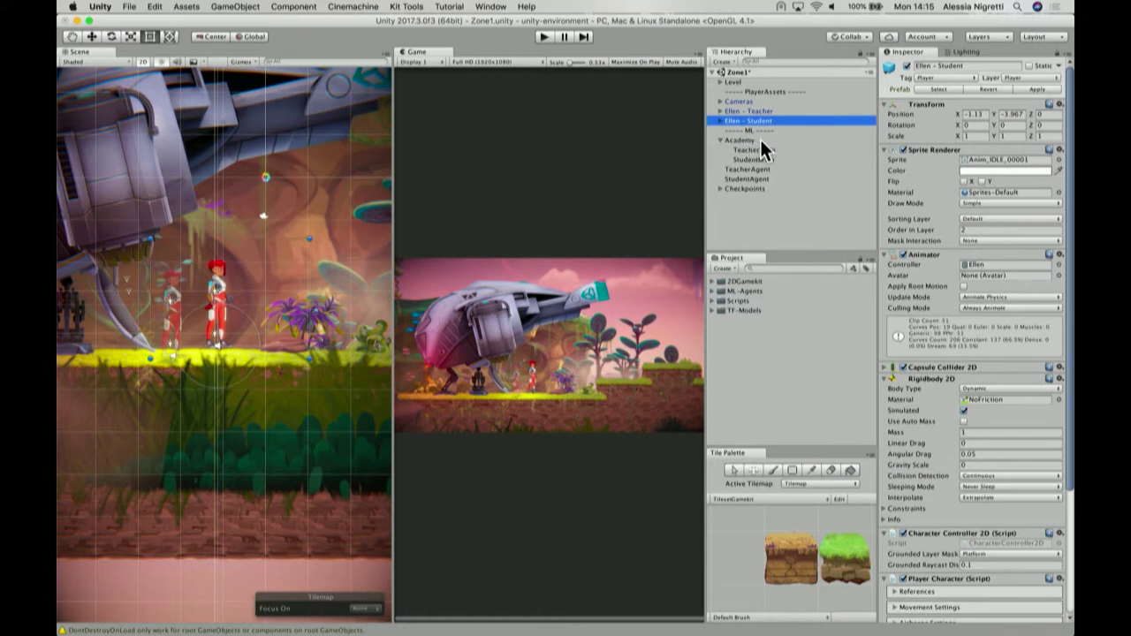
Examine the Academy object's Kit Academy script, including its training and inference configuration settings
click(742, 140)
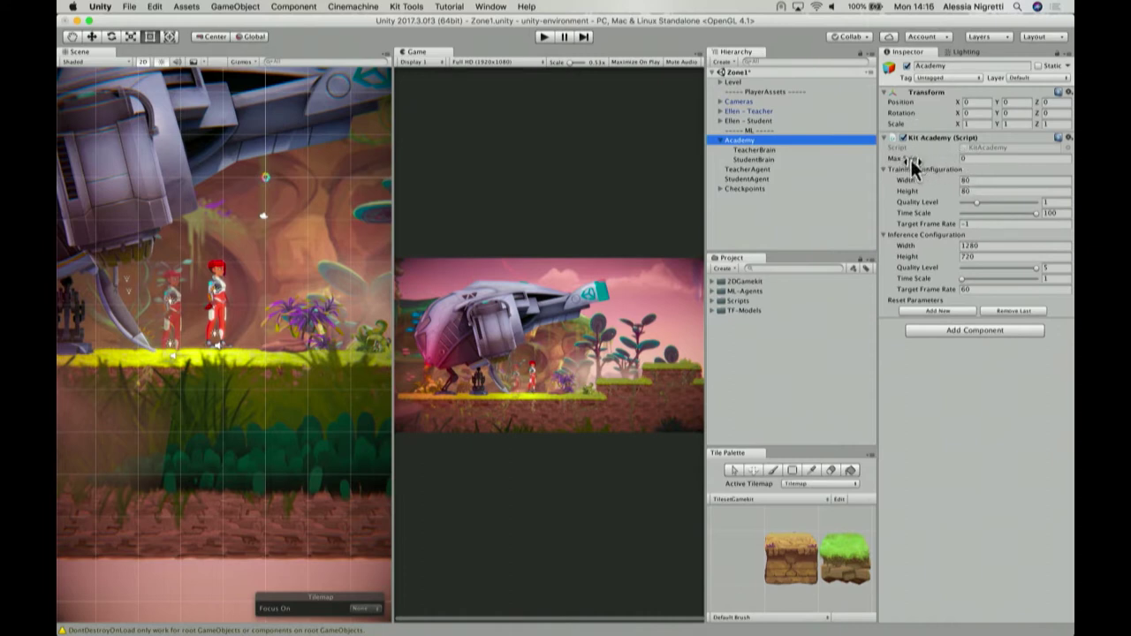
mouse_move(911, 158)
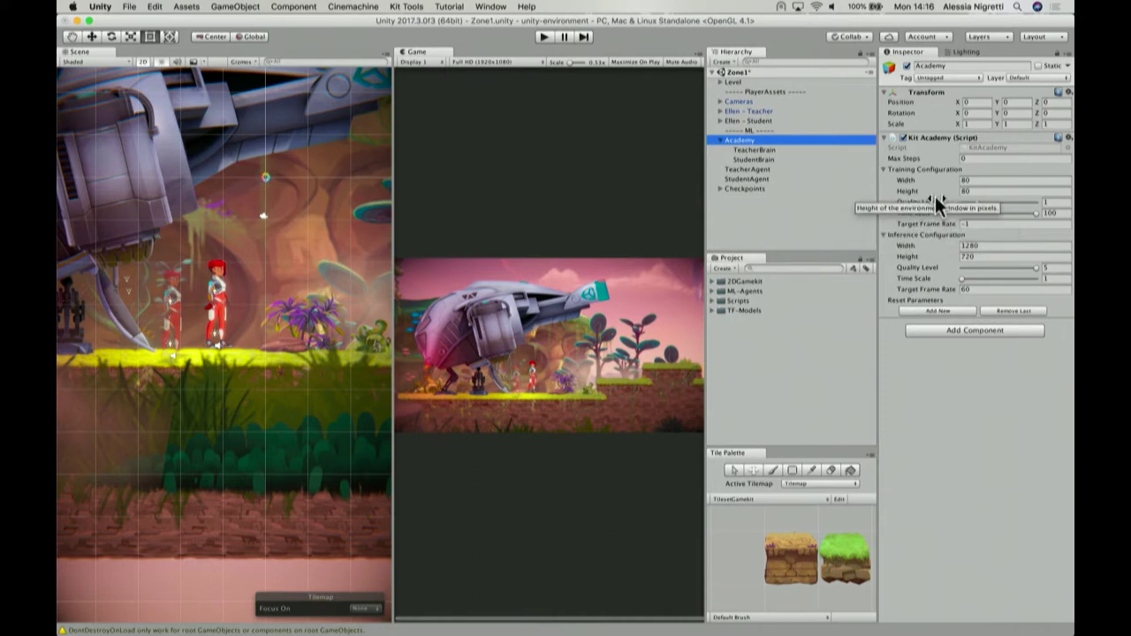
mouse_move(943, 200)
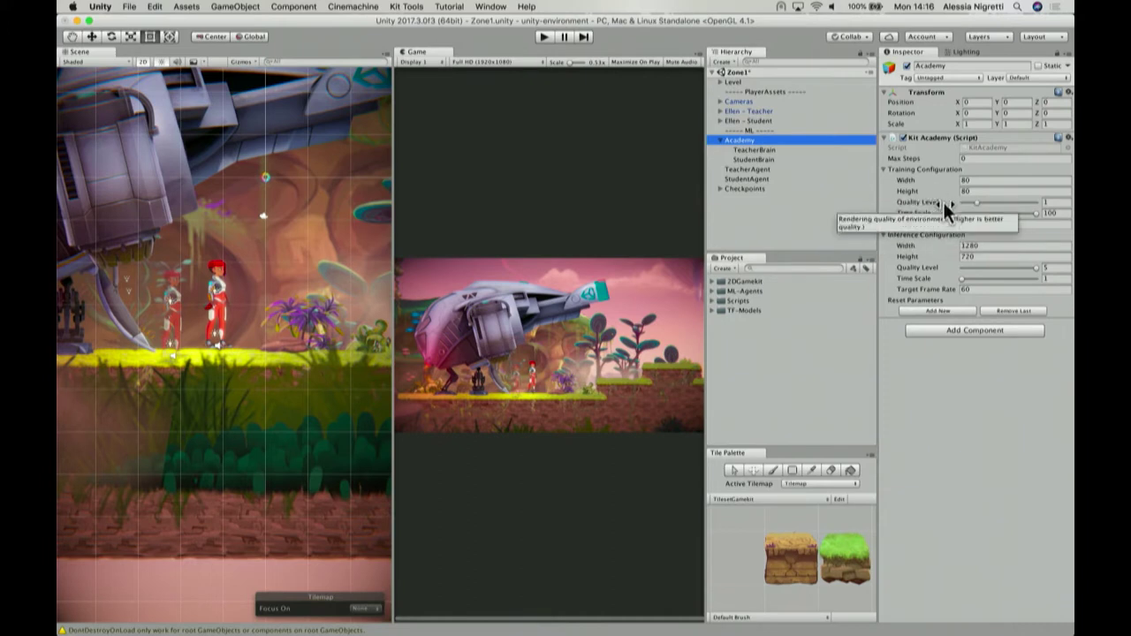
mouse_move(928, 245)
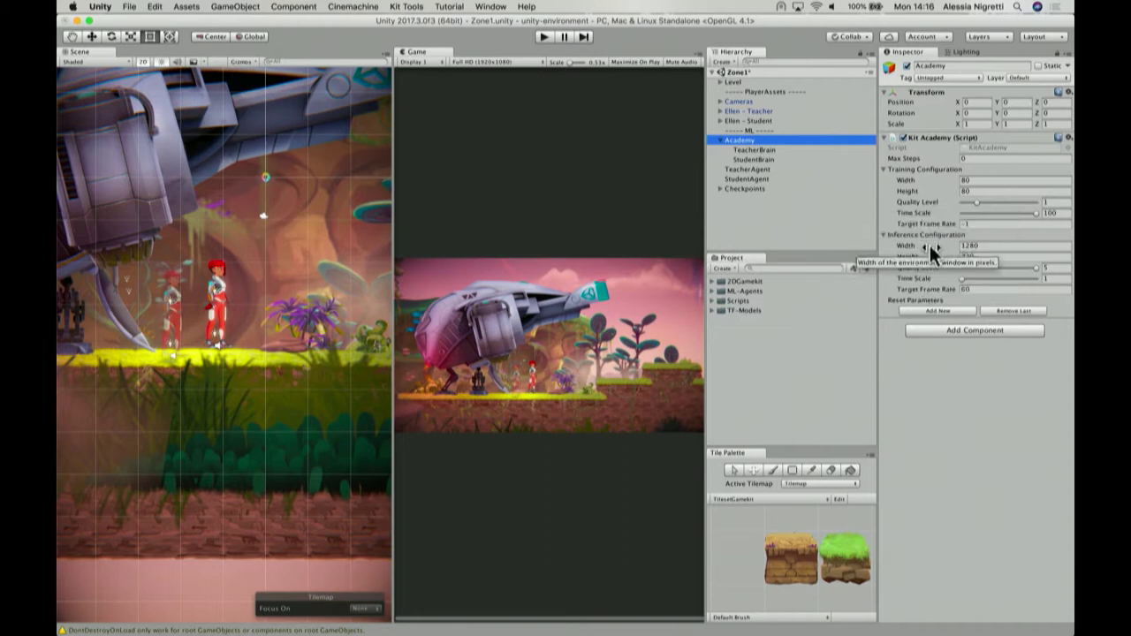
Compare the Brain script settings of the TeacherBrain and StudentBrain objects under Academy
click(759, 150)
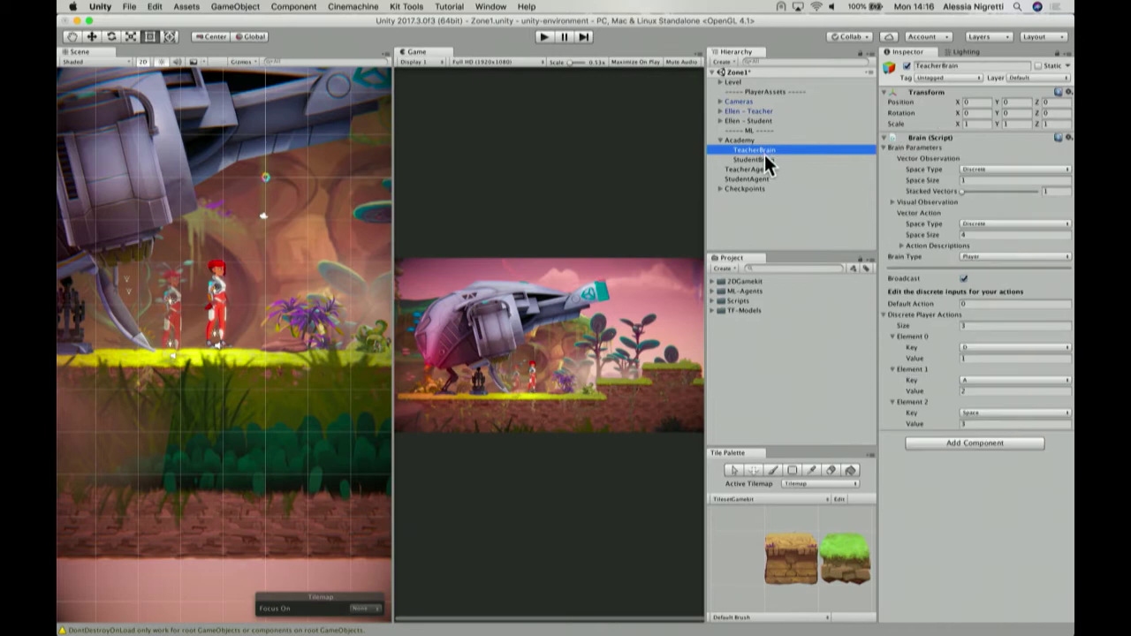
click(766, 158)
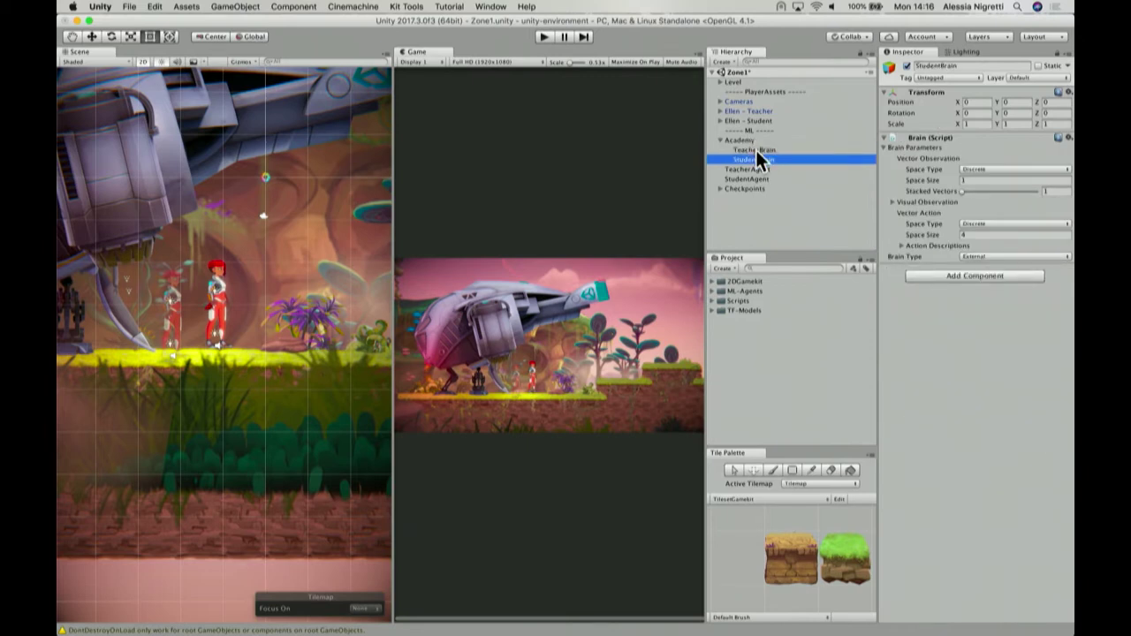
click(757, 150)
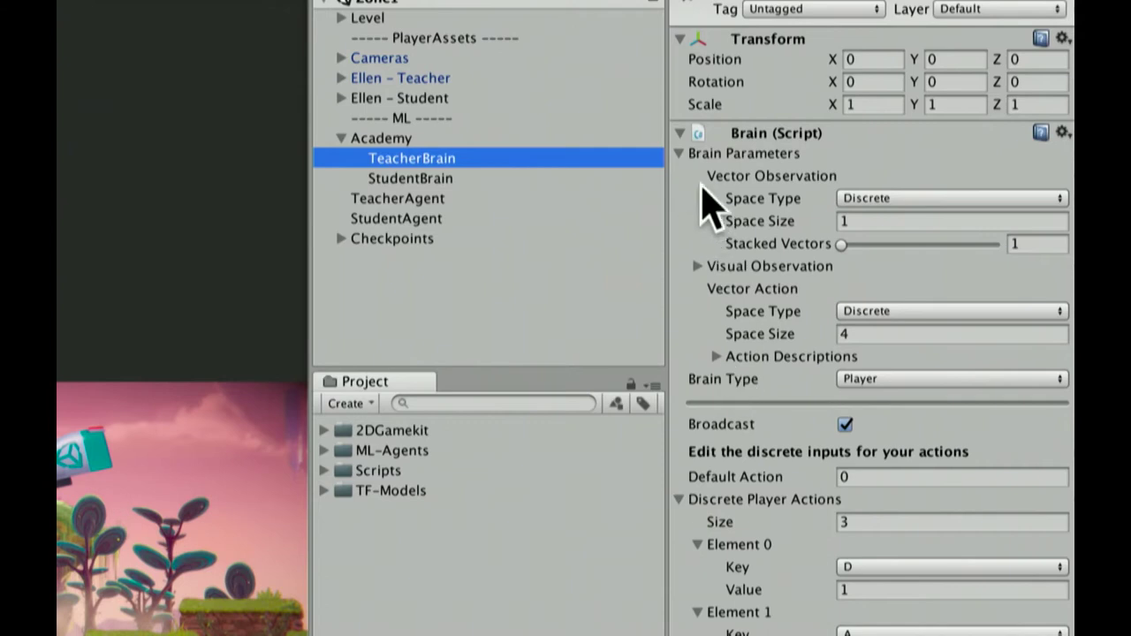
Review TeacherBrain's broadcast option and discrete player actions, along with its vector observation and vector action parameters
click(679, 156)
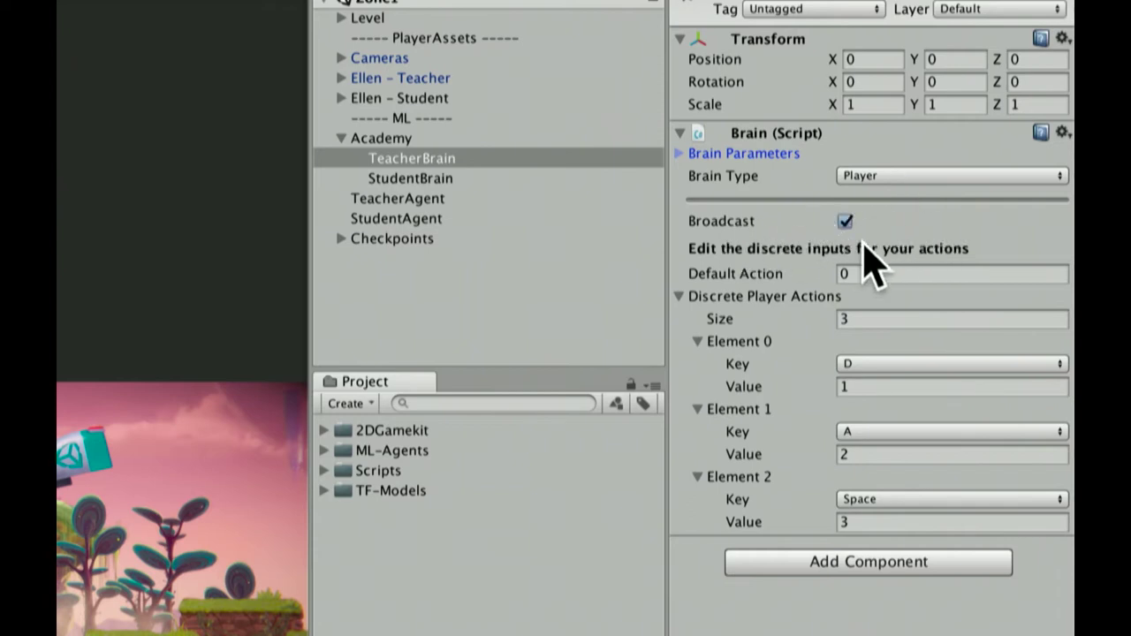
click(846, 220)
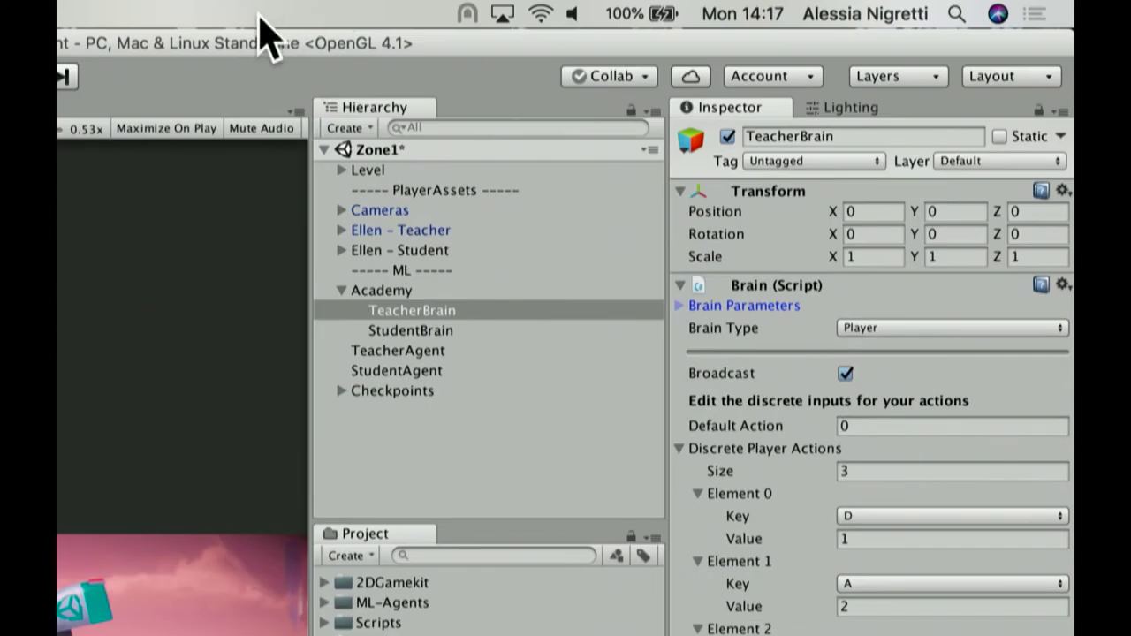
click(680, 308)
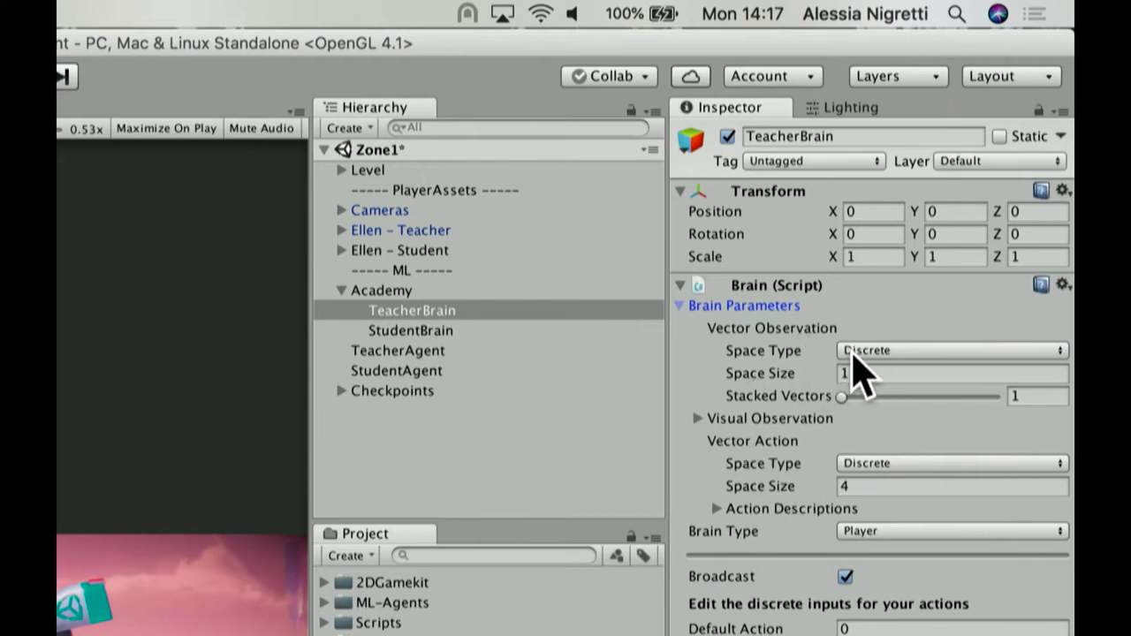
mouse_move(806, 378)
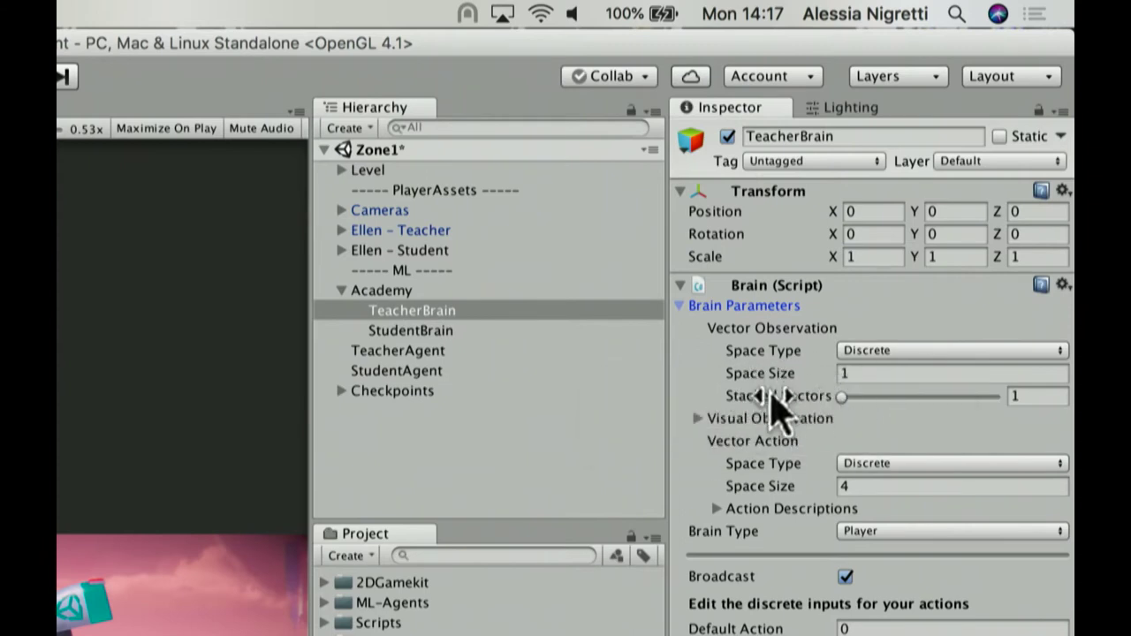
mouse_move(775, 396)
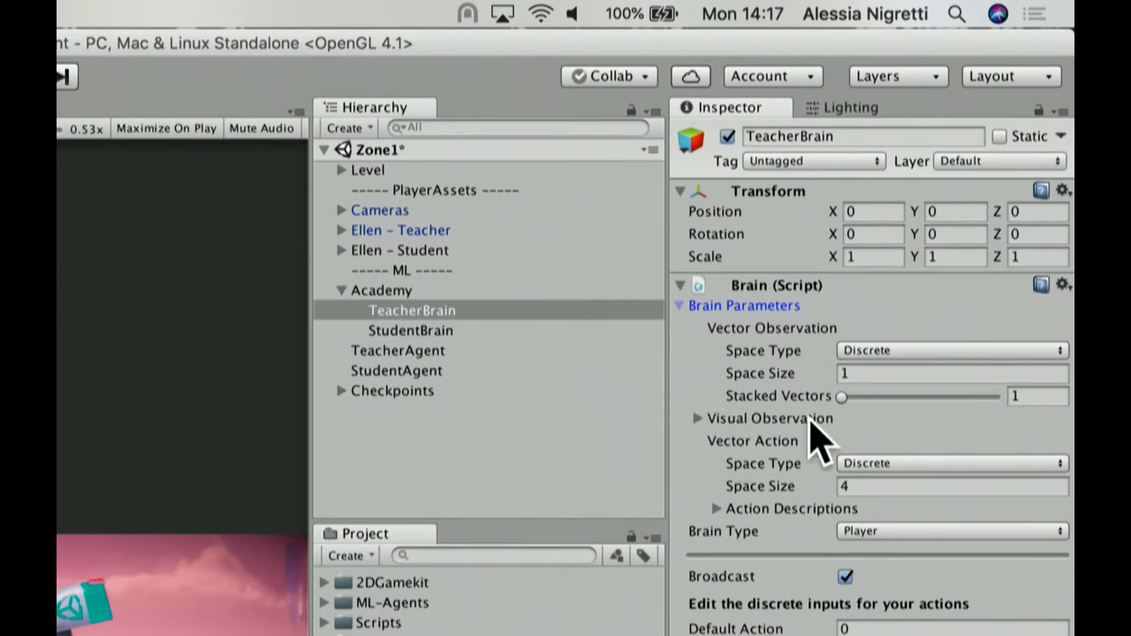
mouse_move(747, 375)
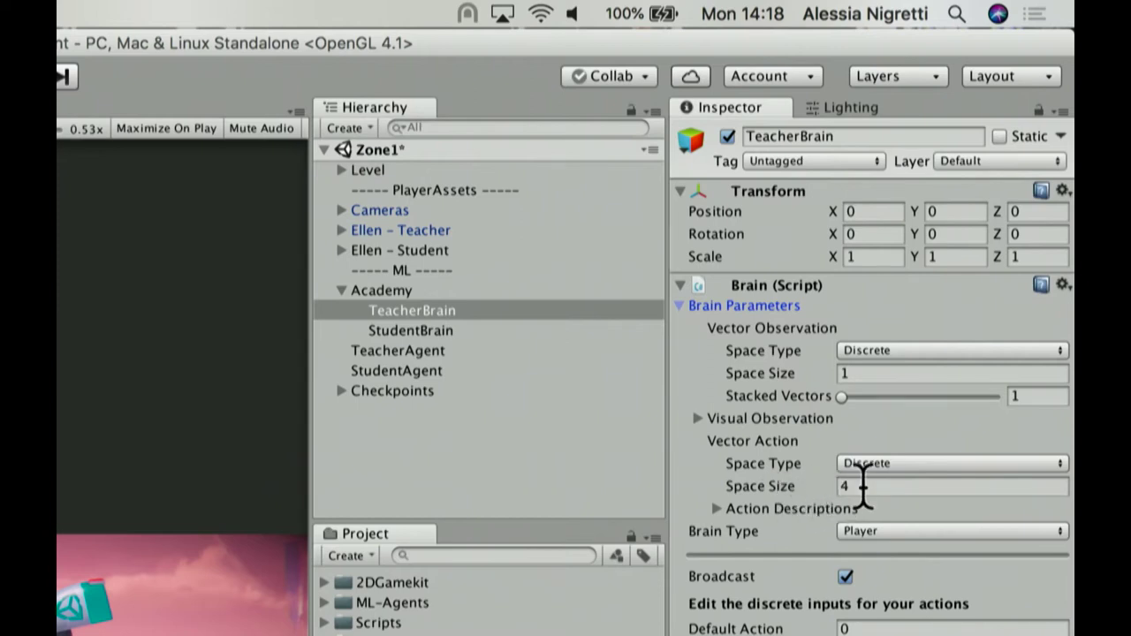
Collapse StudentBrain's brain parameters and choose External as its brain type
click(411, 333)
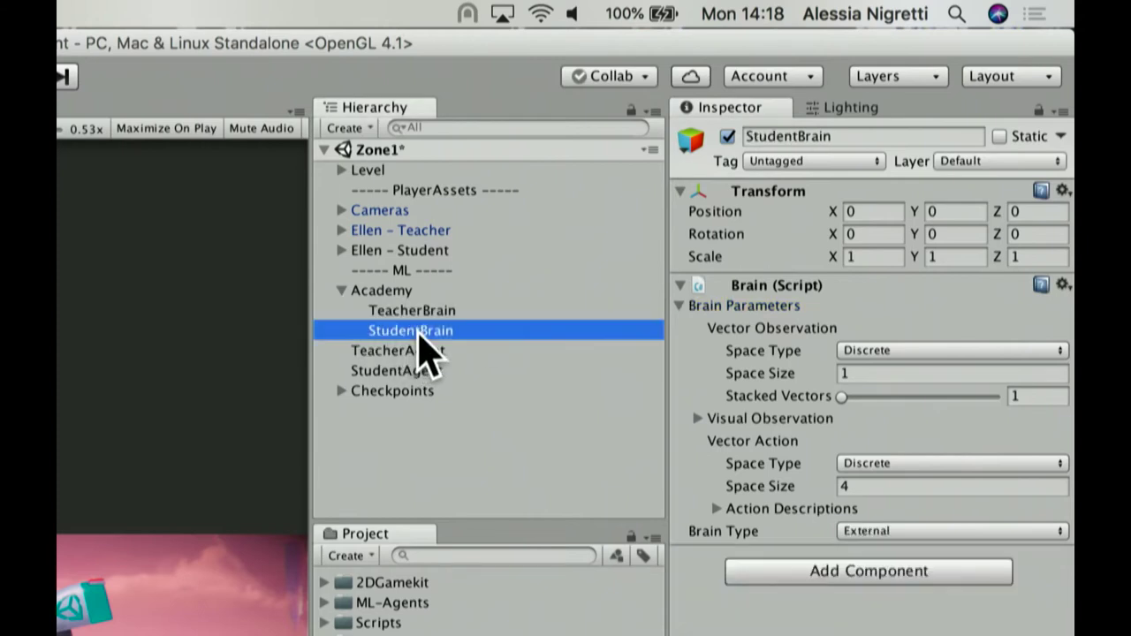
click(681, 306)
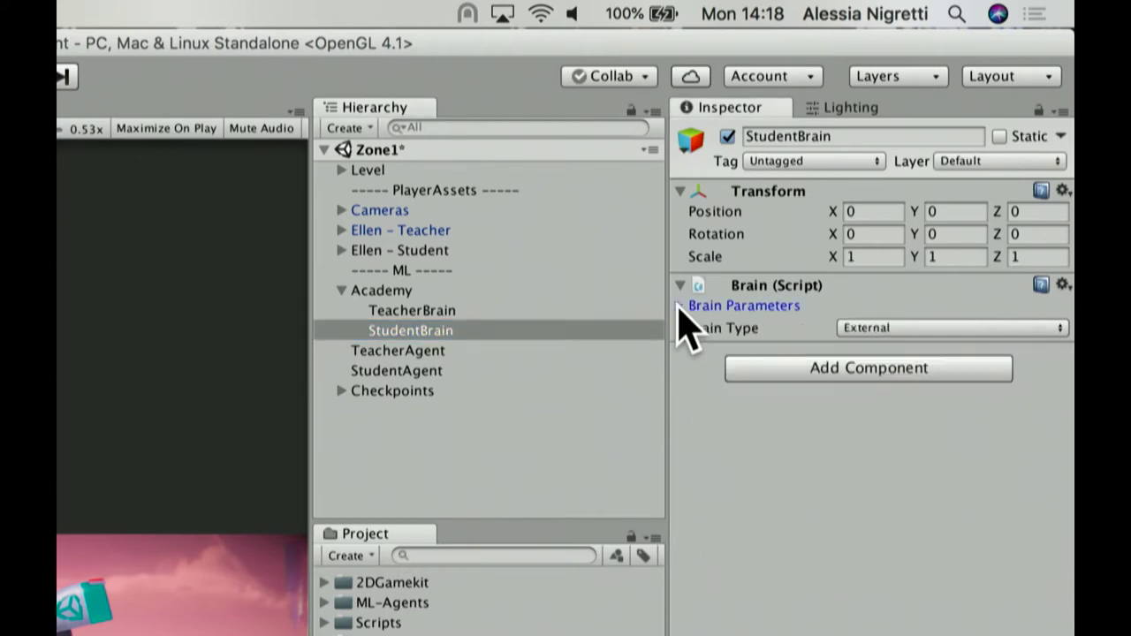
click(885, 333)
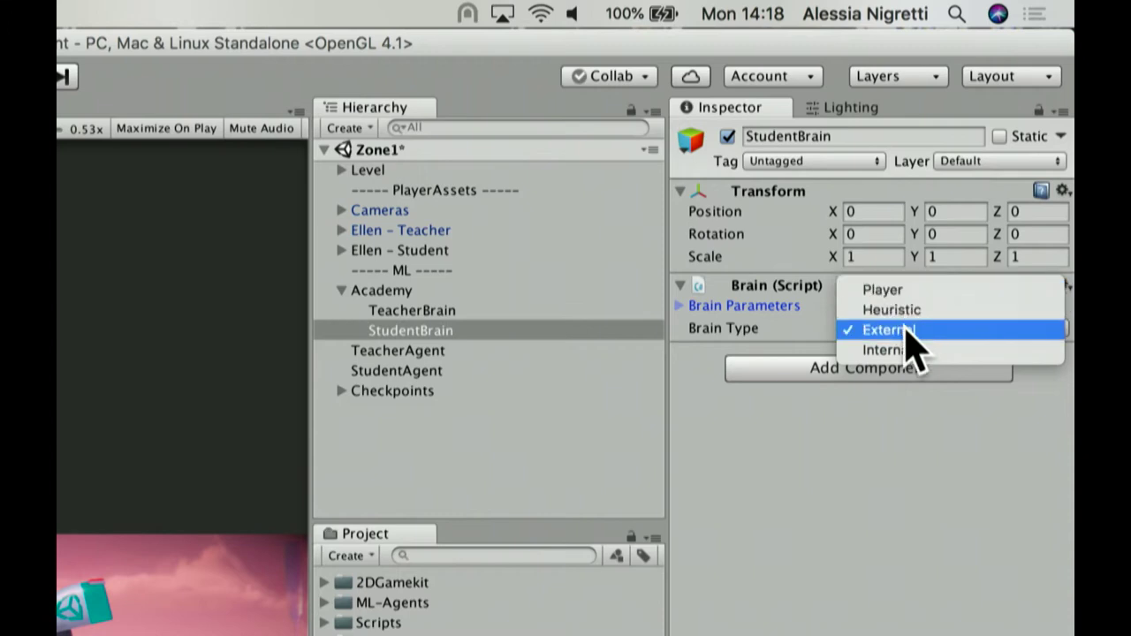
click(908, 332)
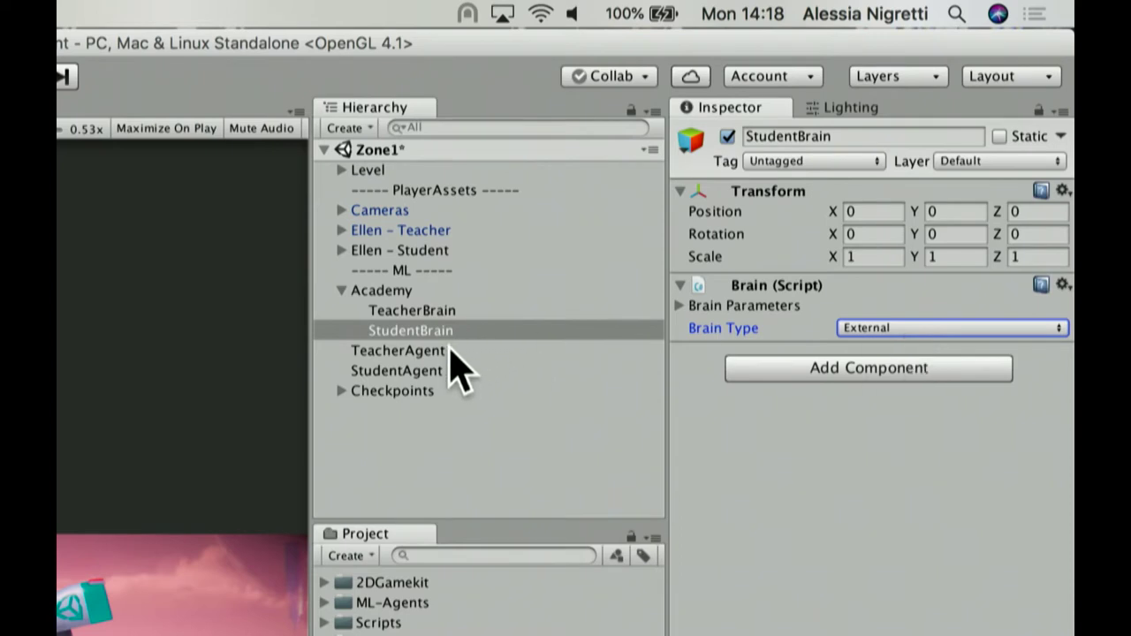
Inspect the Kit Agent scripts of TeacherAgent and StudentAgent, checking their assigned brains and the linked Ellen characters
click(414, 356)
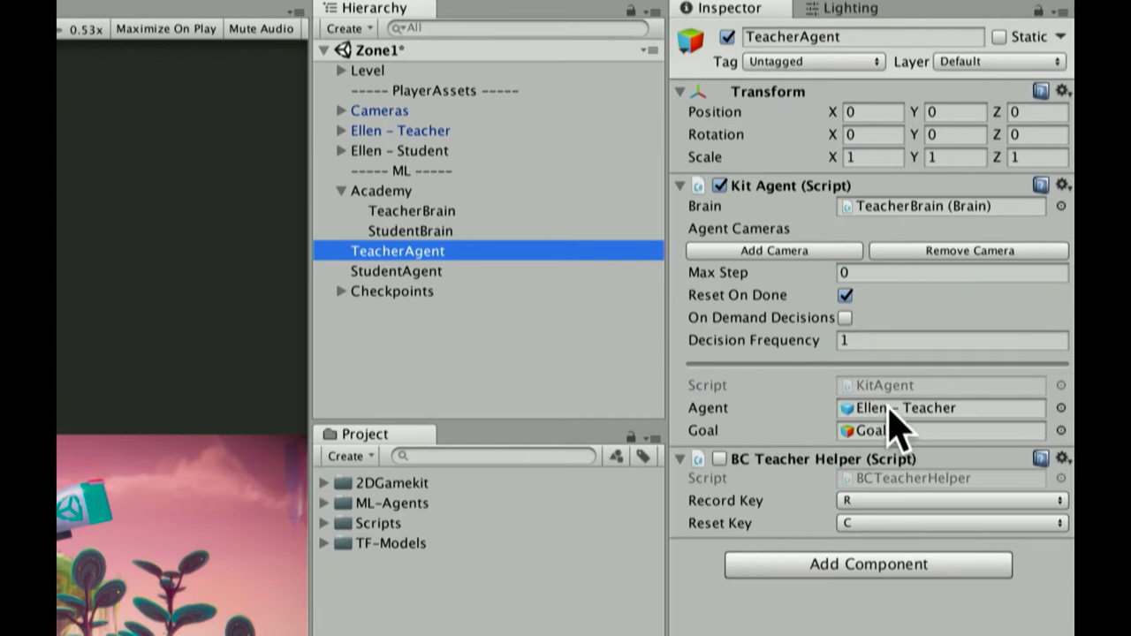
click(429, 130)
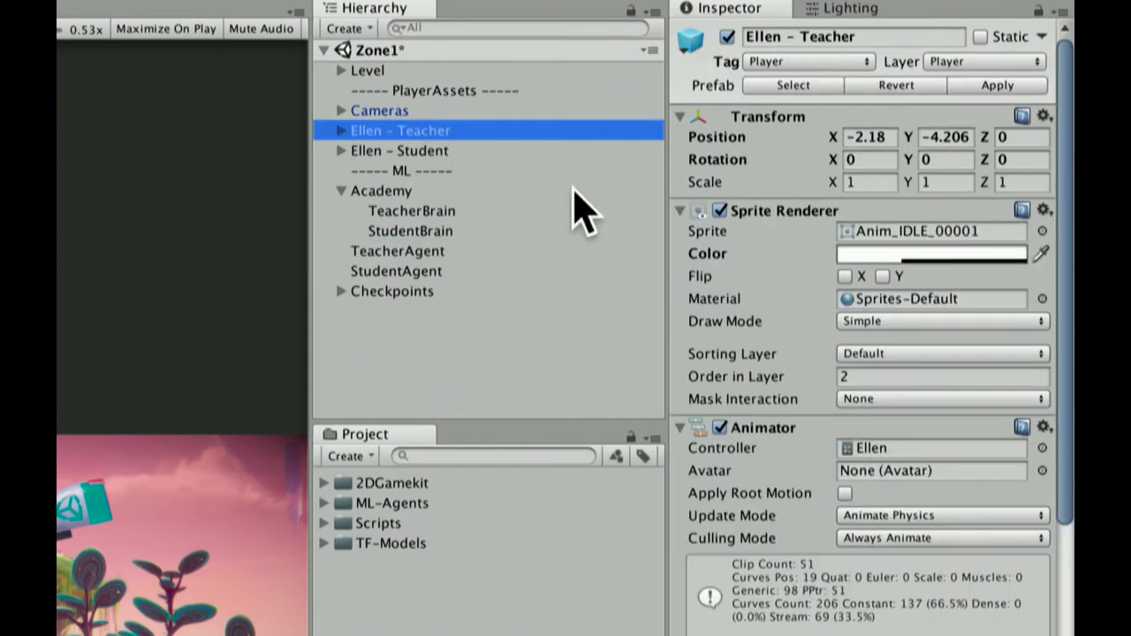
click(434, 252)
click(950, 410)
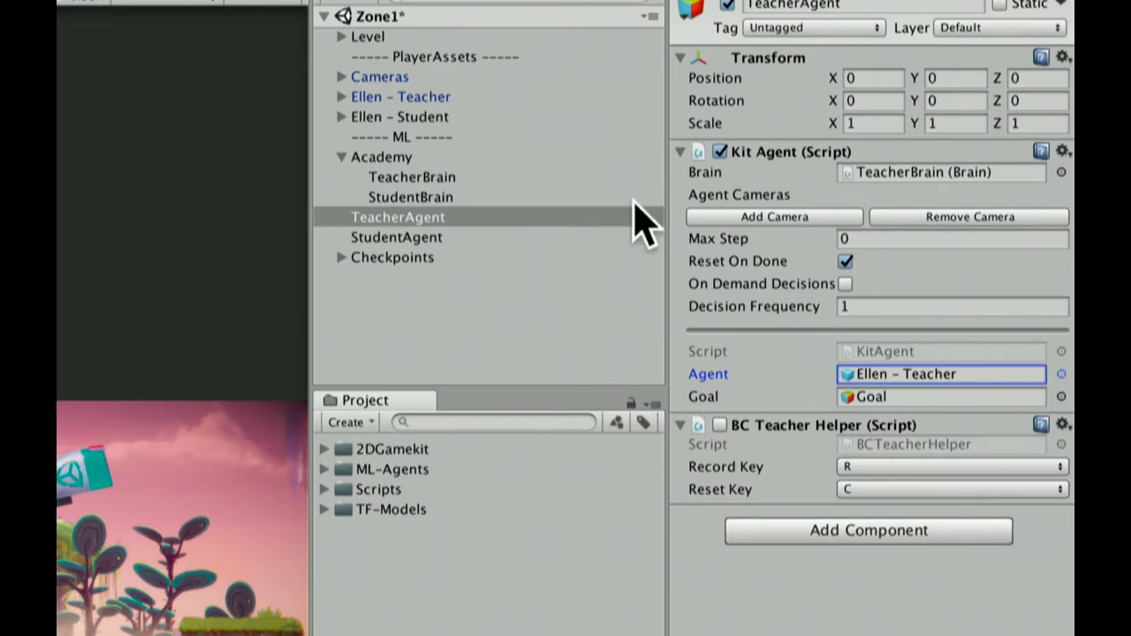
click(423, 252)
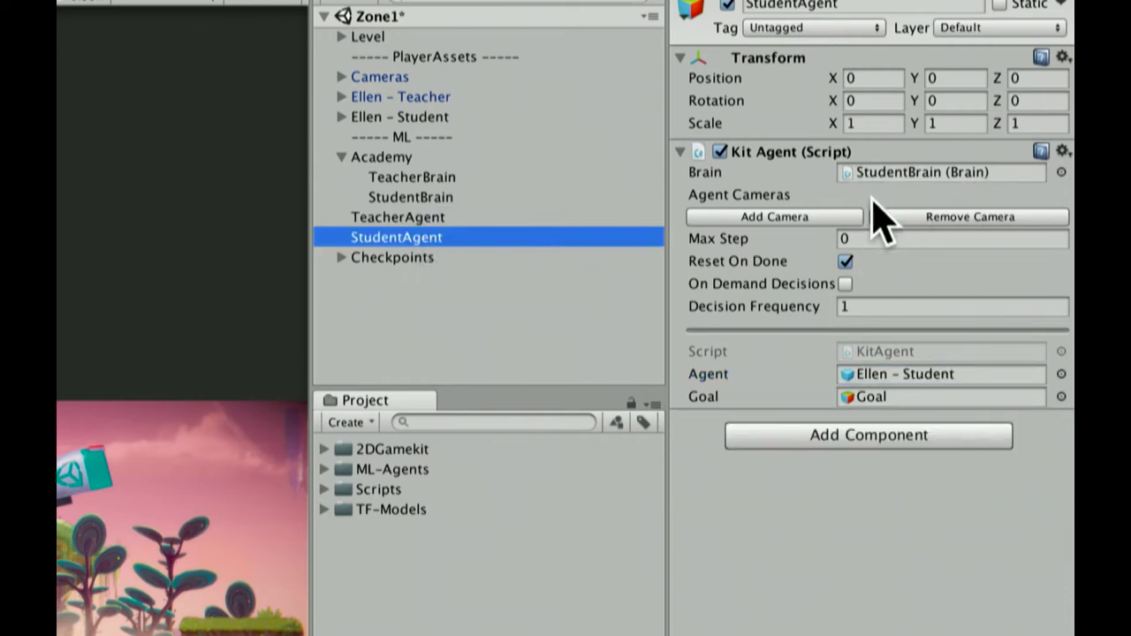
Expand the Checkpoints object and inspect its Goal child's box collider and Checkpoint Checker script
click(395, 257)
click(340, 258)
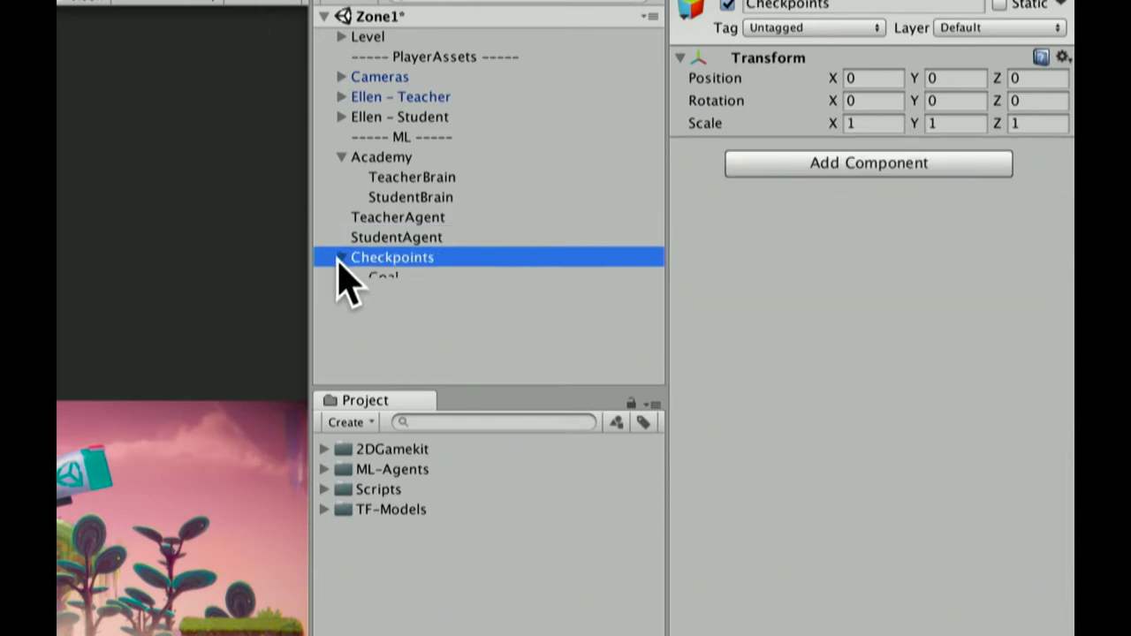
click(412, 279)
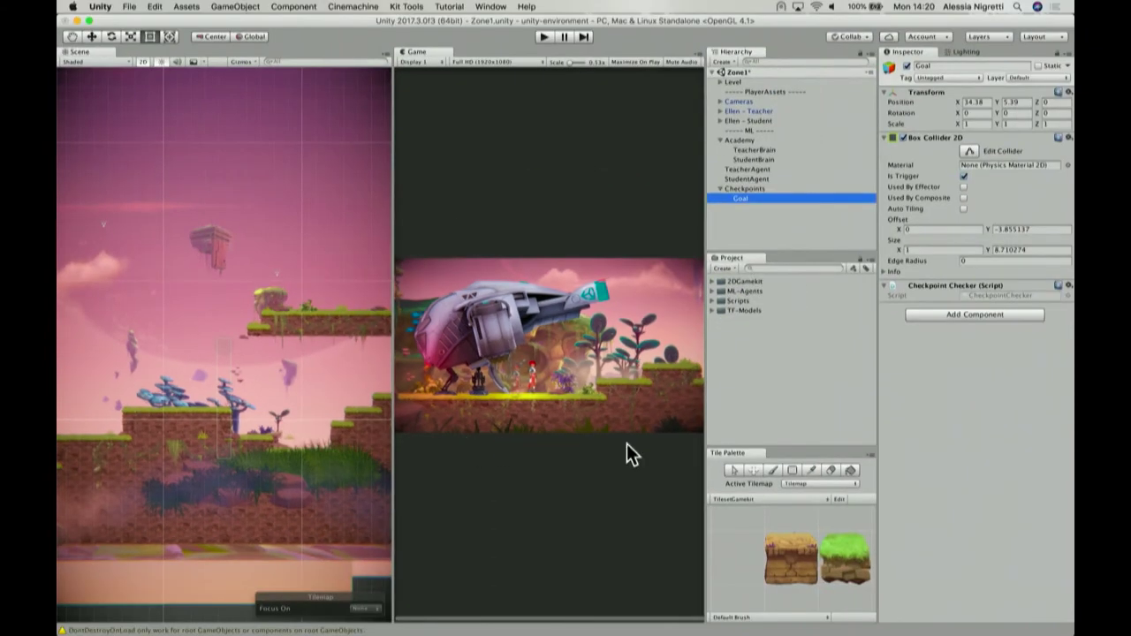
Switch to the PowerPoint presentation and advance from "Demo Time" to the slide "The Agent's Script"
mouse_move(822, 623)
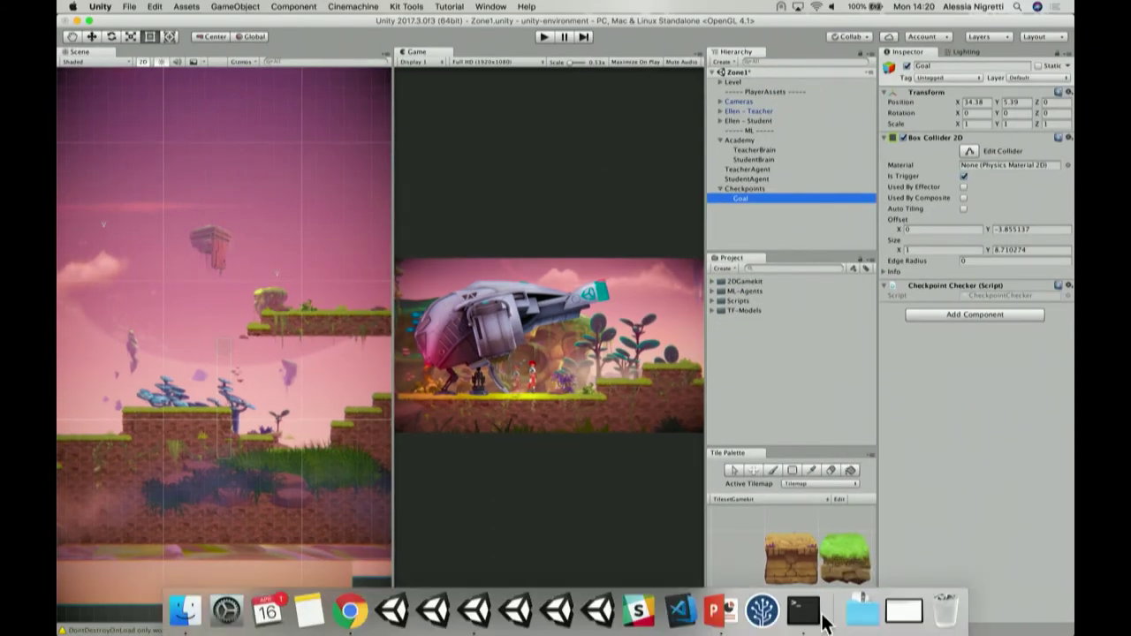
click(720, 609)
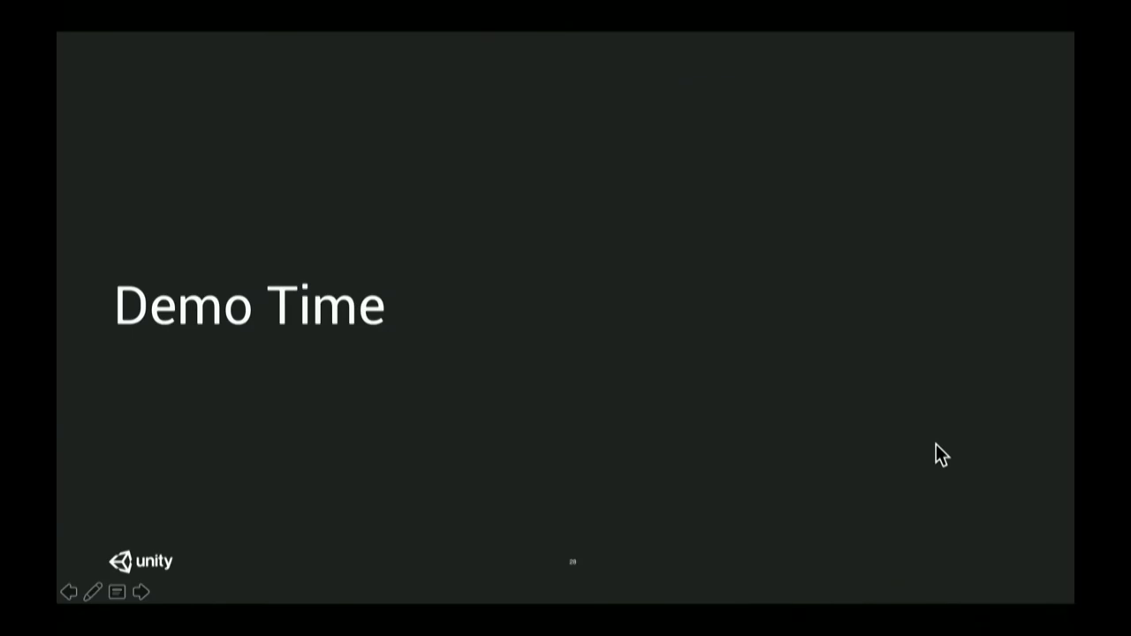
key(Right)
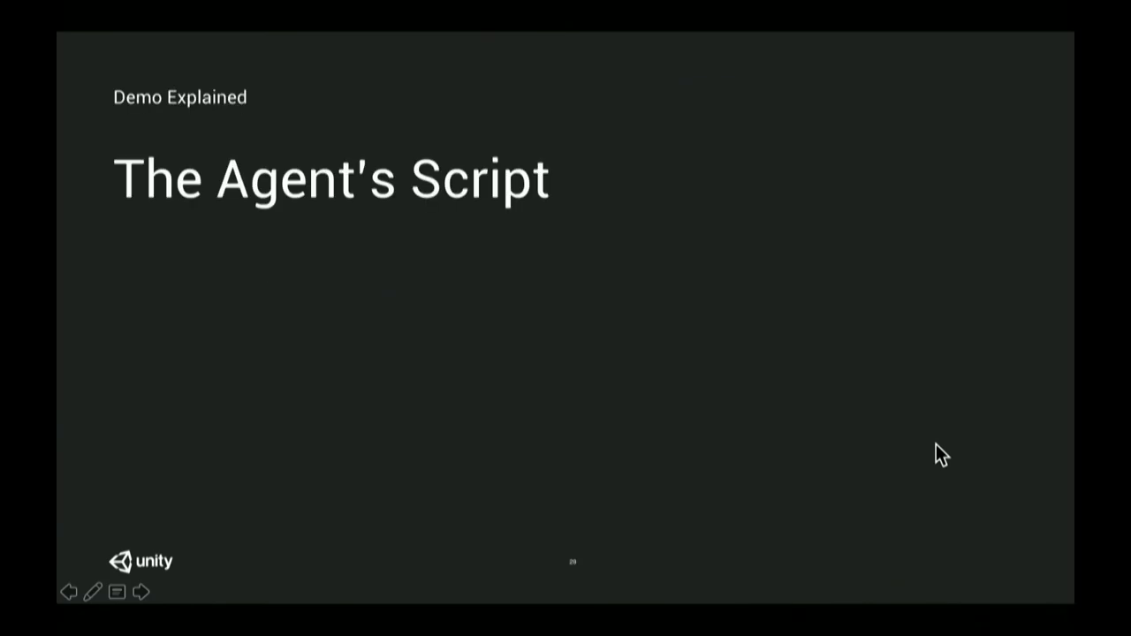
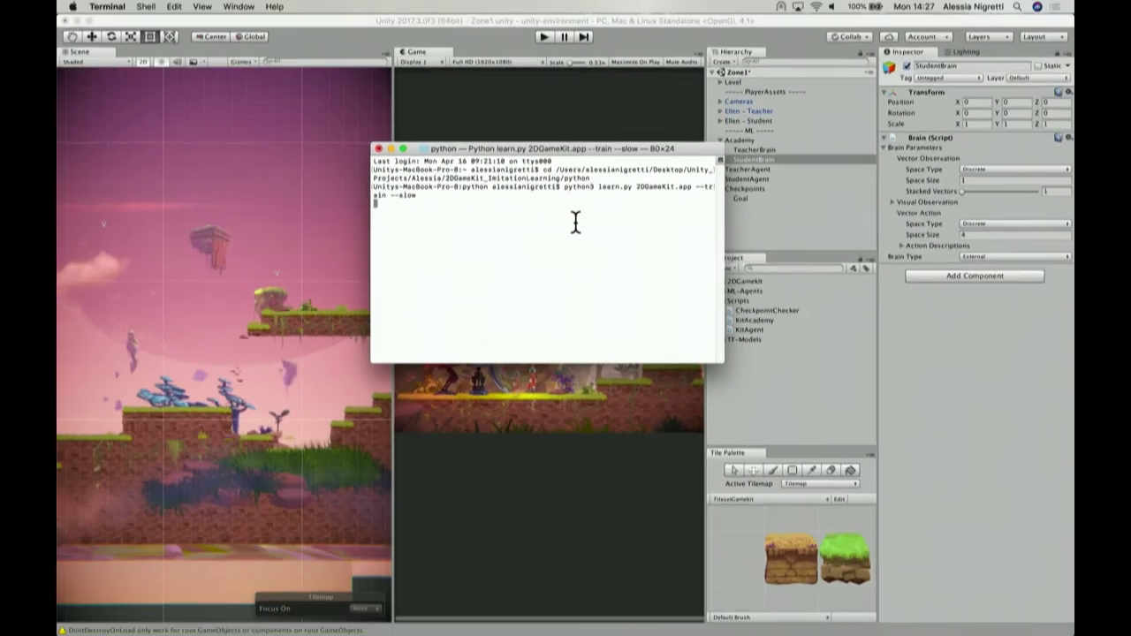
Arrange the training terminal and the 2DGameKit_ImitationLearning window side by side, and review the Academy and brain details in the terminal log
mouse_move(734, 633)
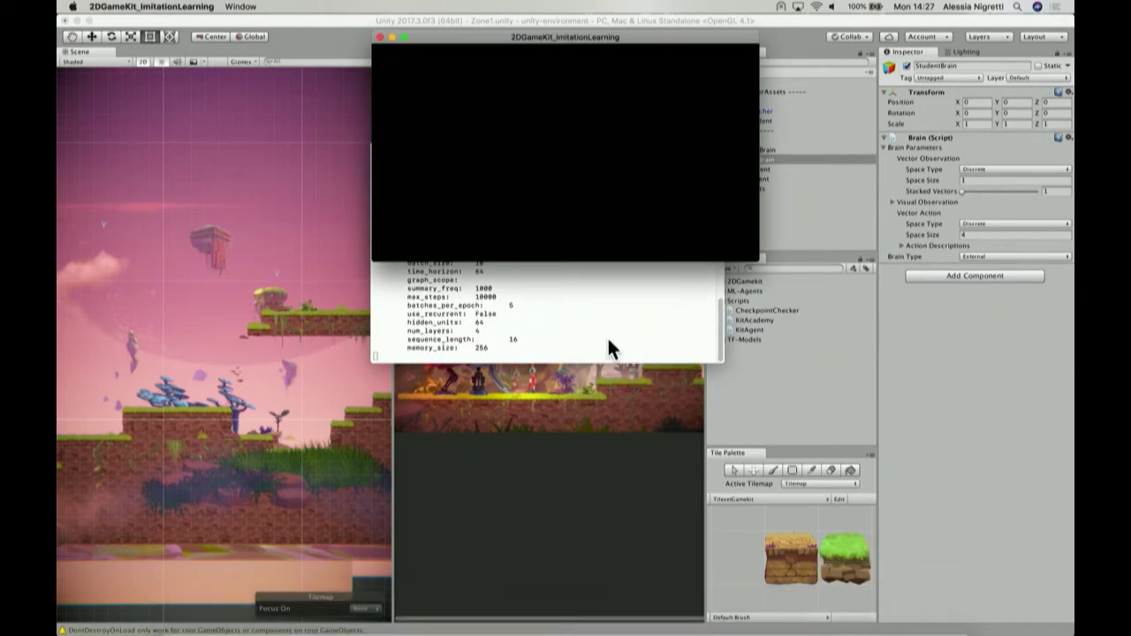
click(607, 338)
drag(594, 155, 315, 318)
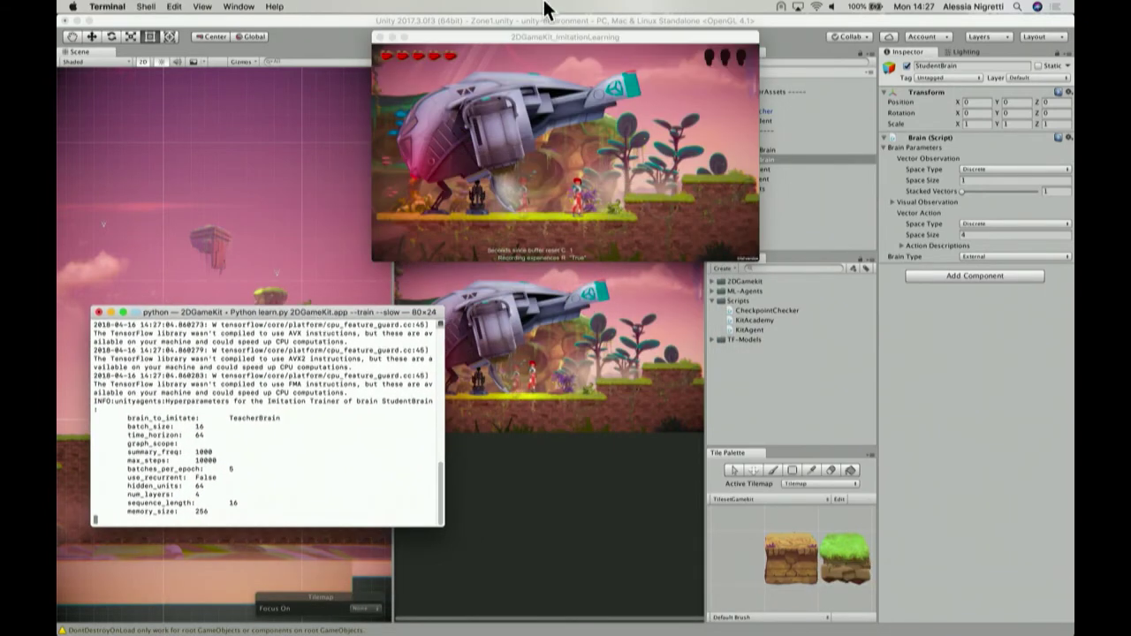
drag(517, 42, 632, 313)
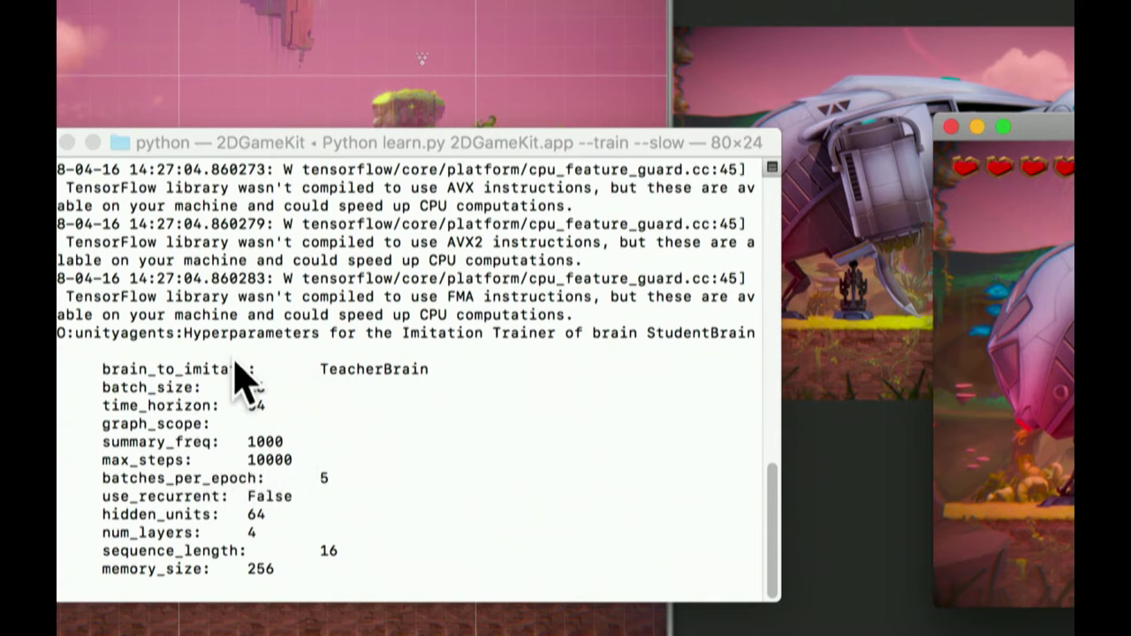
scroll(239, 376, up, 10)
scroll(228, 356, down, 1)
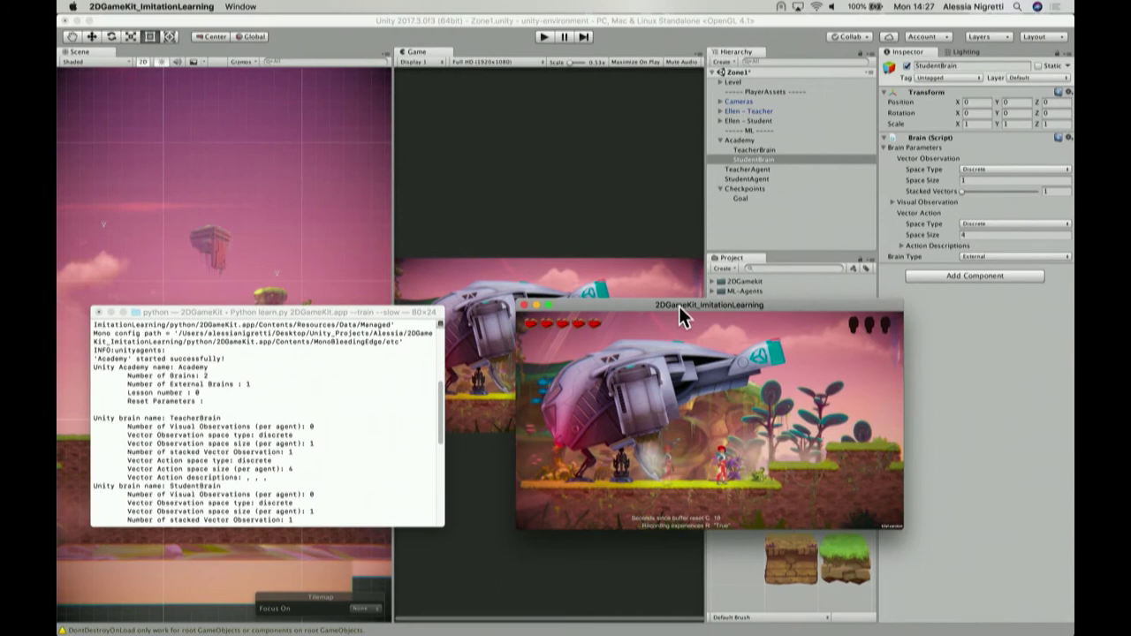
Move the 2DGameKit_ImitationLearning window higher over the editor, then interrupt the training run in the terminal
drag(619, 305, 415, 171)
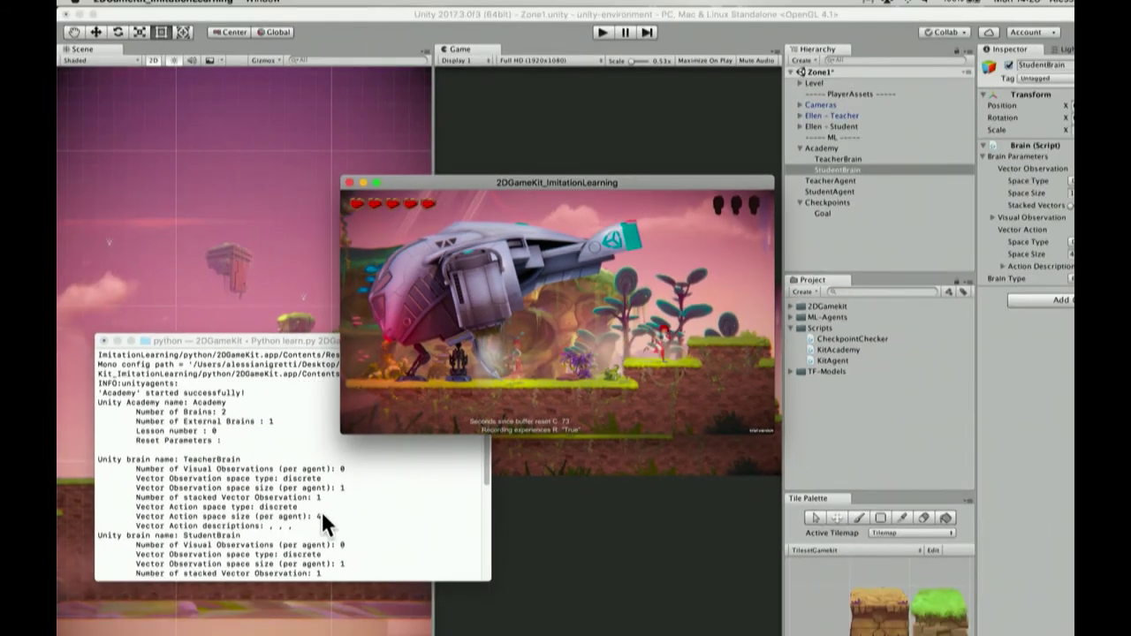
click(217, 431)
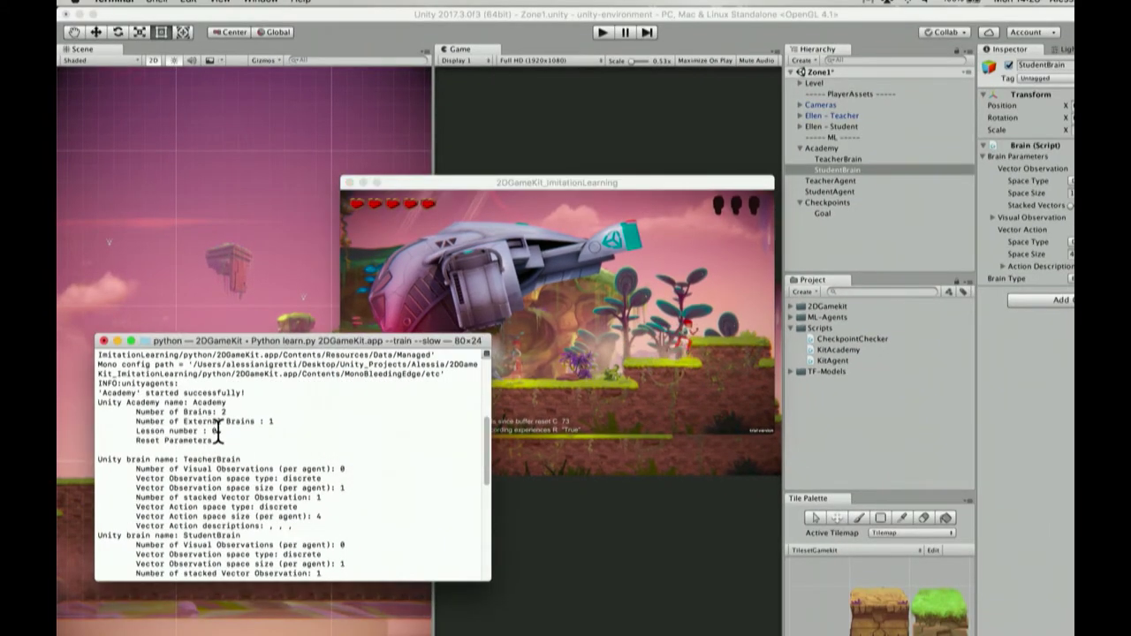
key(ctrl+c)
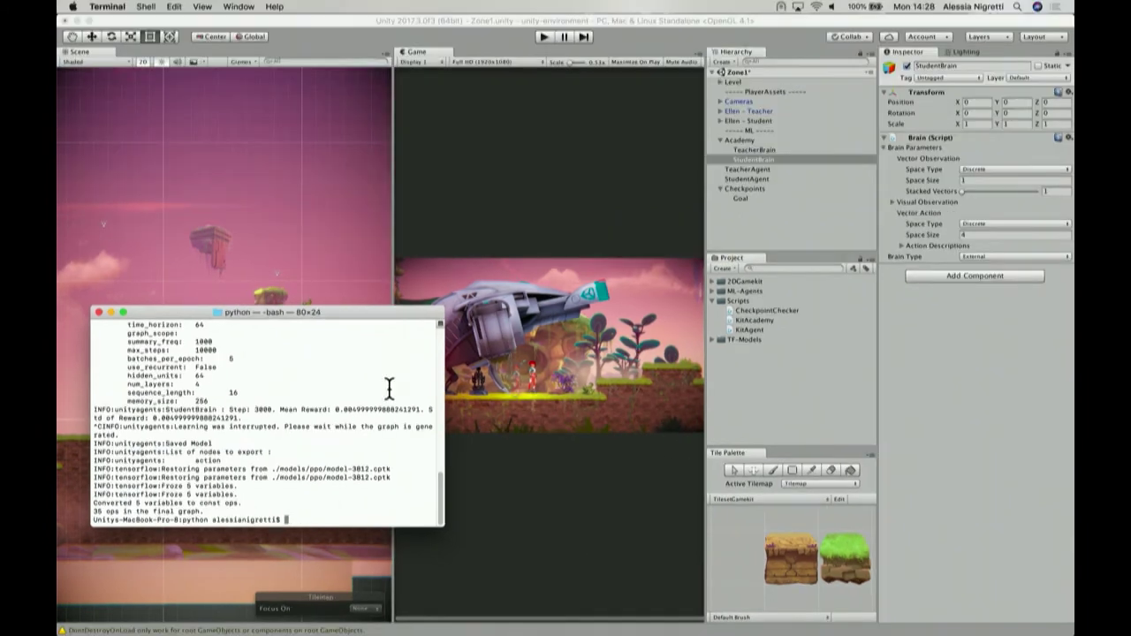
Reveal the Unity project's assets in Finder, go up to the 2DGameKit_ImitationLearning folder and expand python/models to show the ppo folder
right_click(763, 281)
click(780, 303)
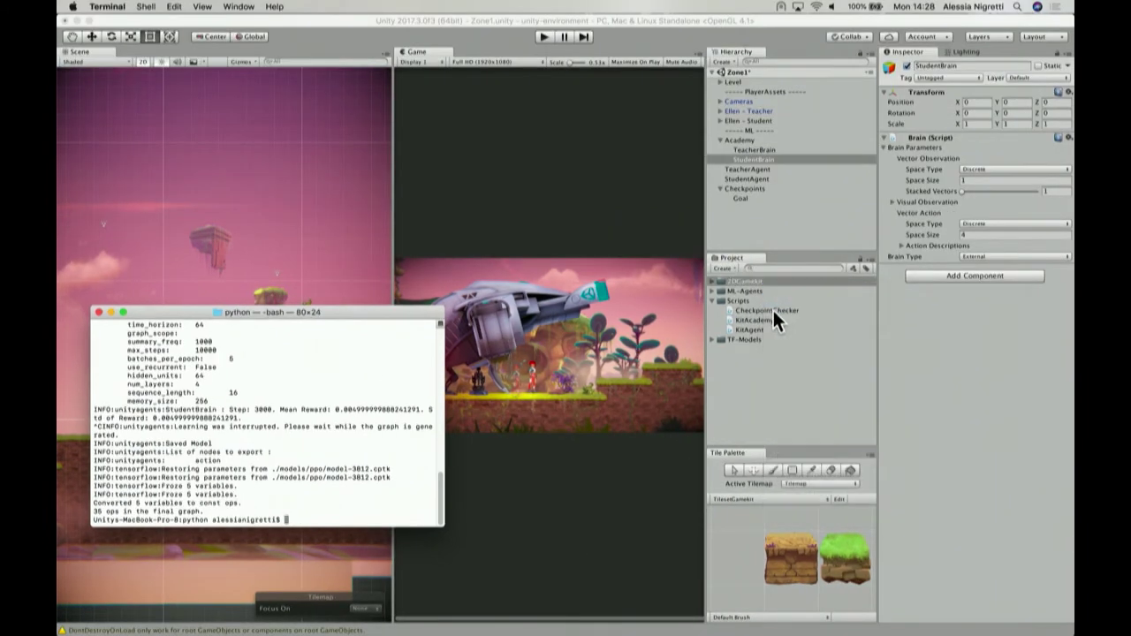
right_click(296, 20)
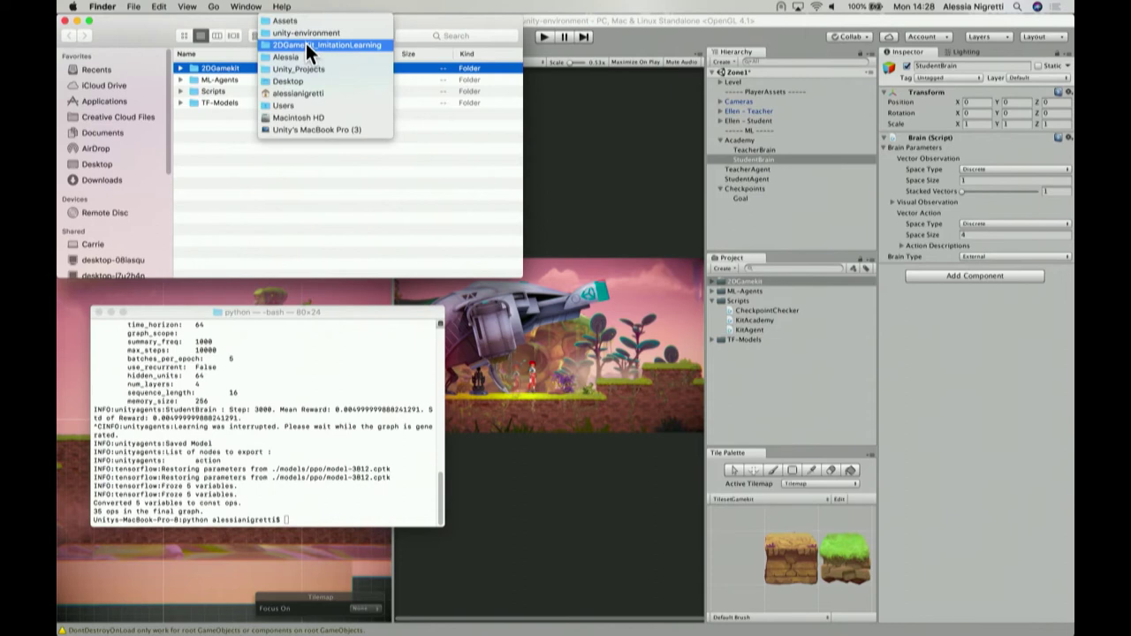
click(306, 44)
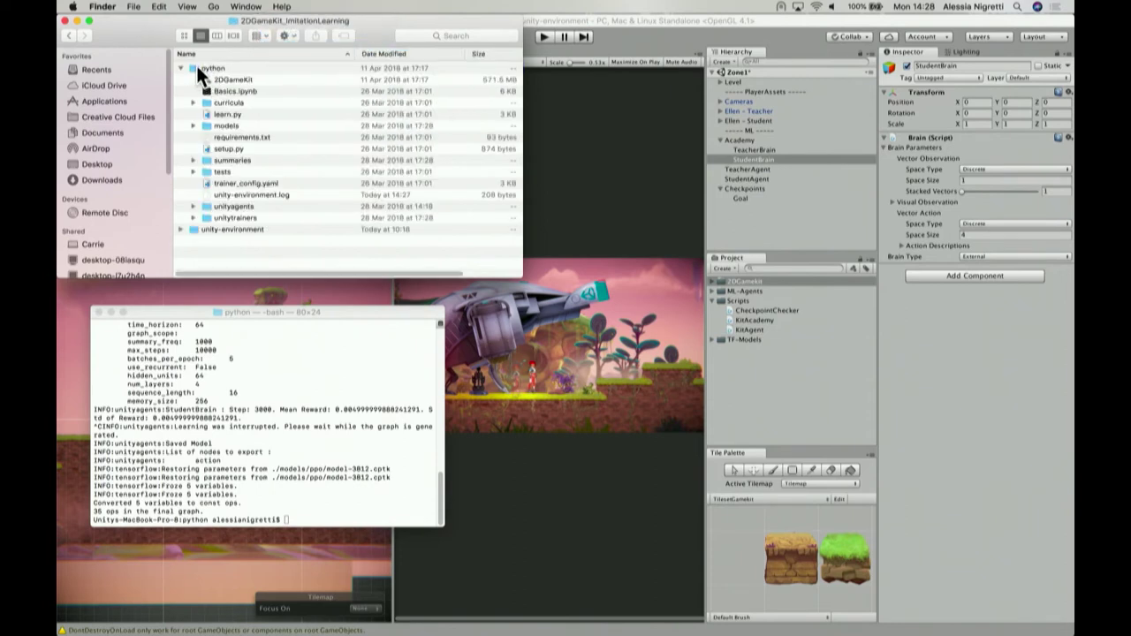
click(198, 68)
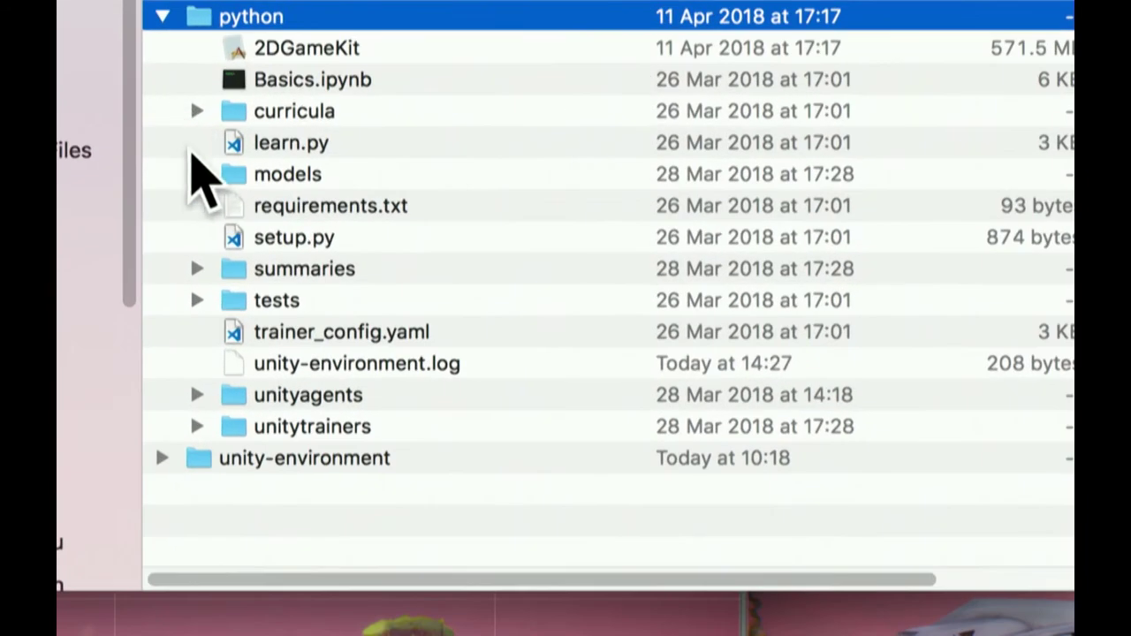
click(197, 173)
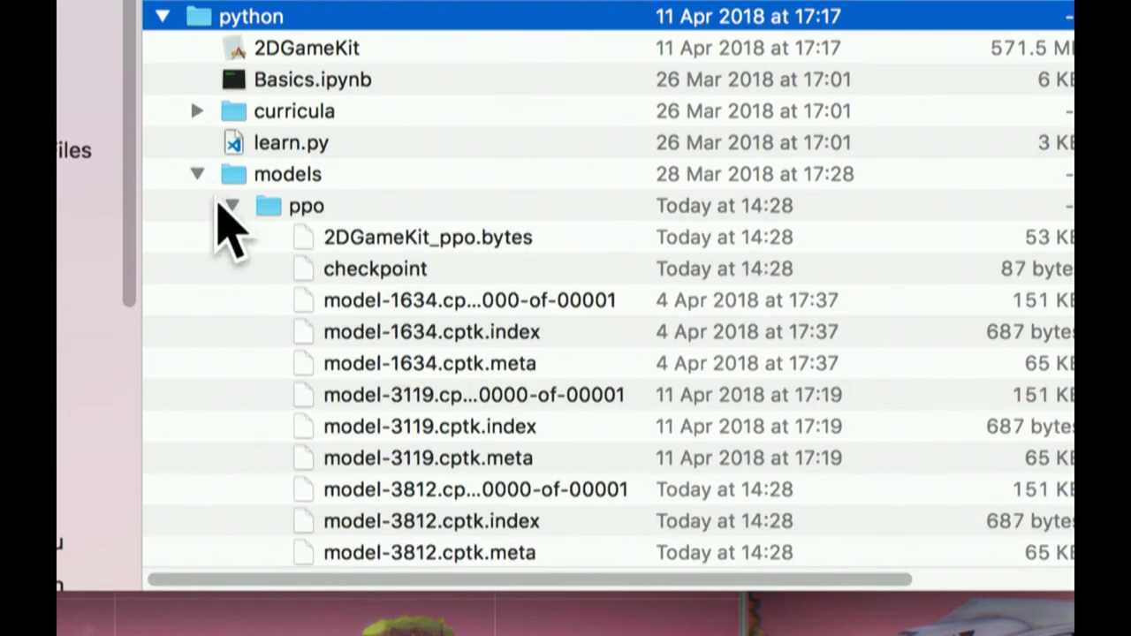
Import 2DGameKit_ppo.bytes from the ppo folder into the Unity project's assets and select the imported file
click(265, 206)
click(364, 239)
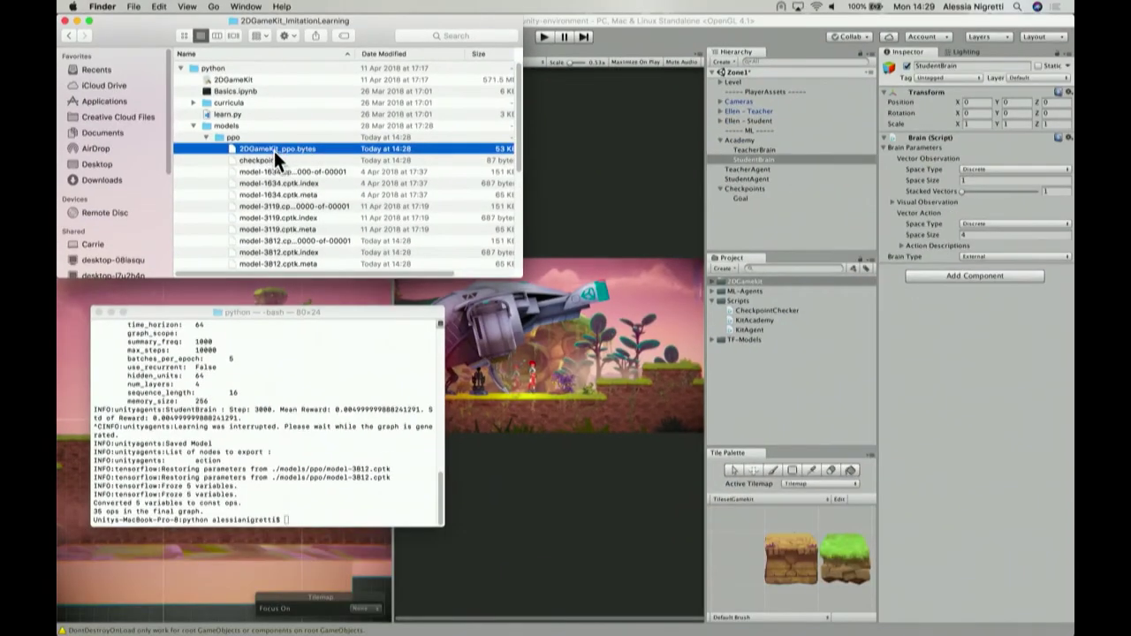
drag(273, 148, 800, 372)
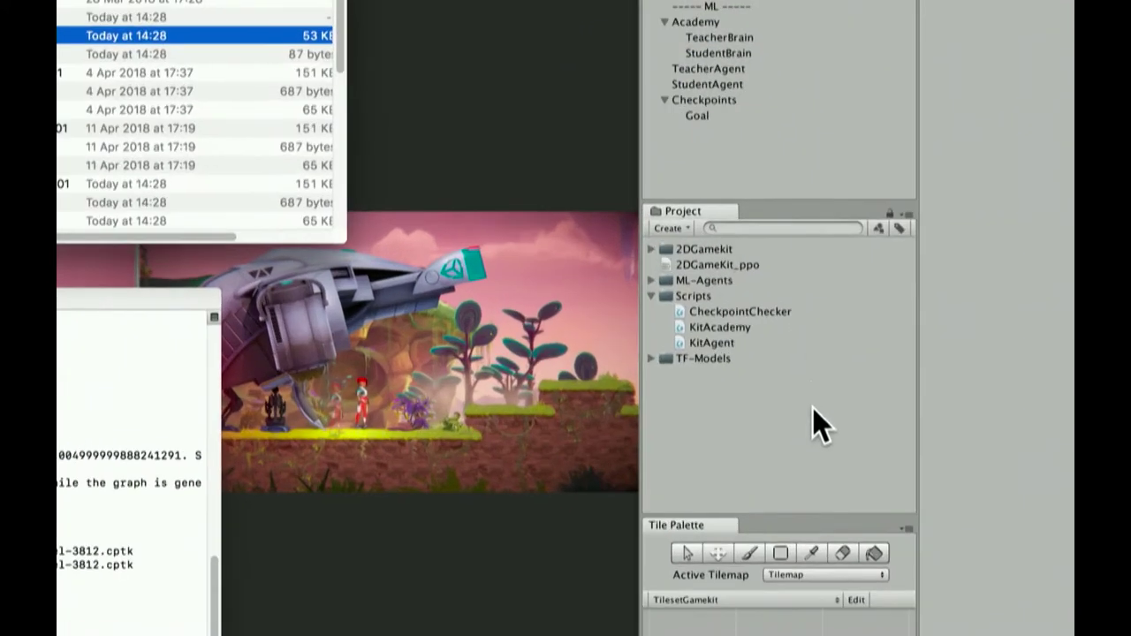
click(742, 266)
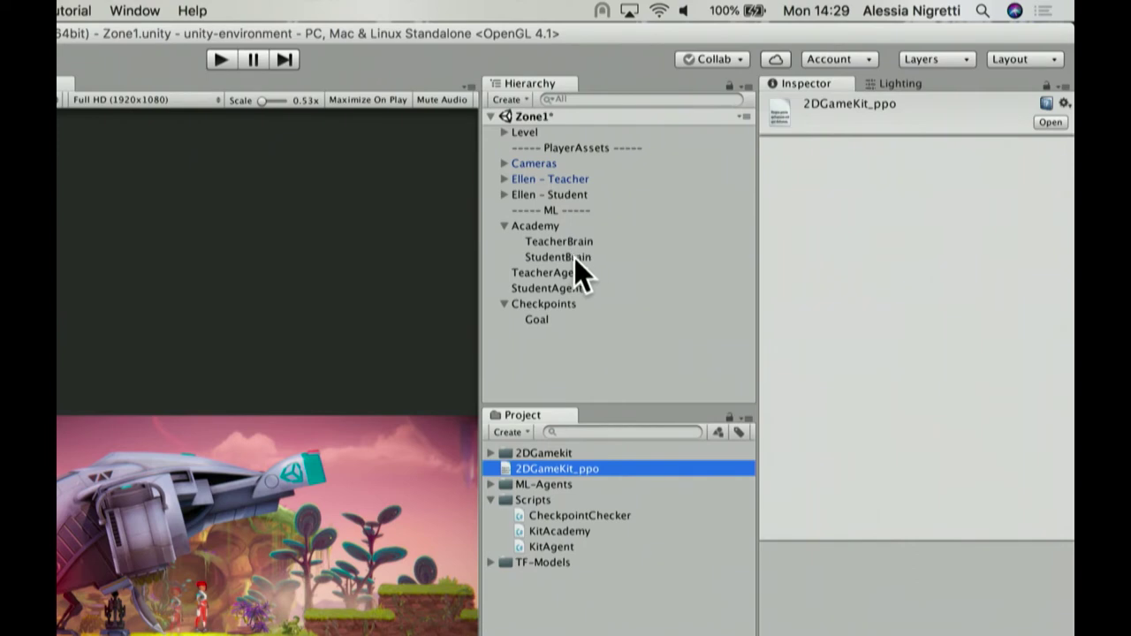
Set StudentBrain's Brain Type to Internal and assign 2DGameKit_ppo as its Graph Model
click(555, 257)
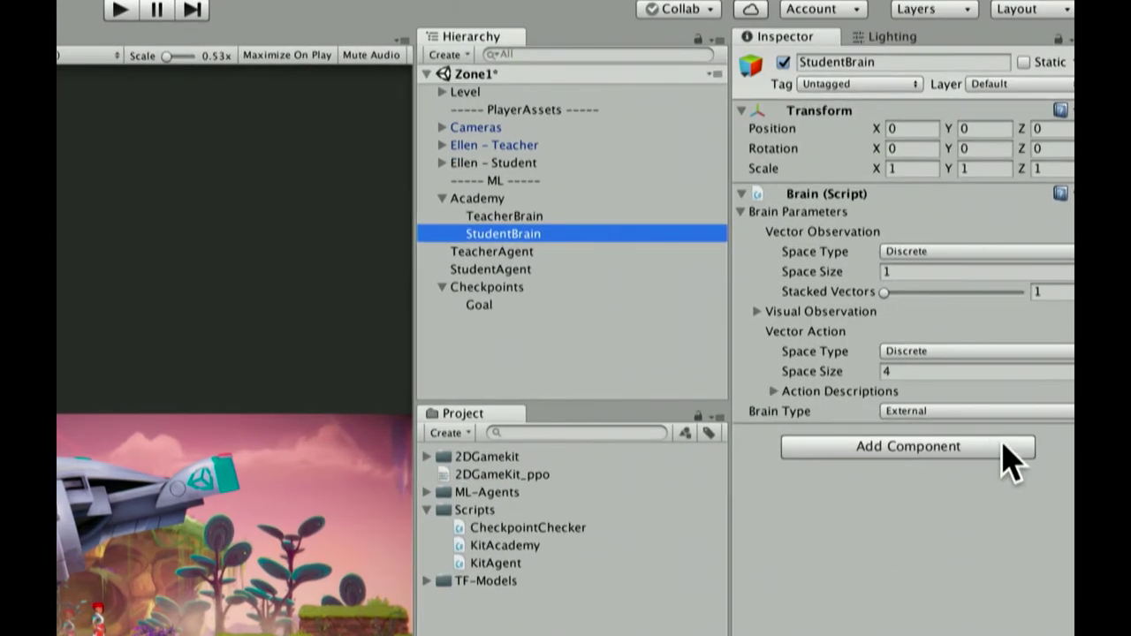
click(994, 412)
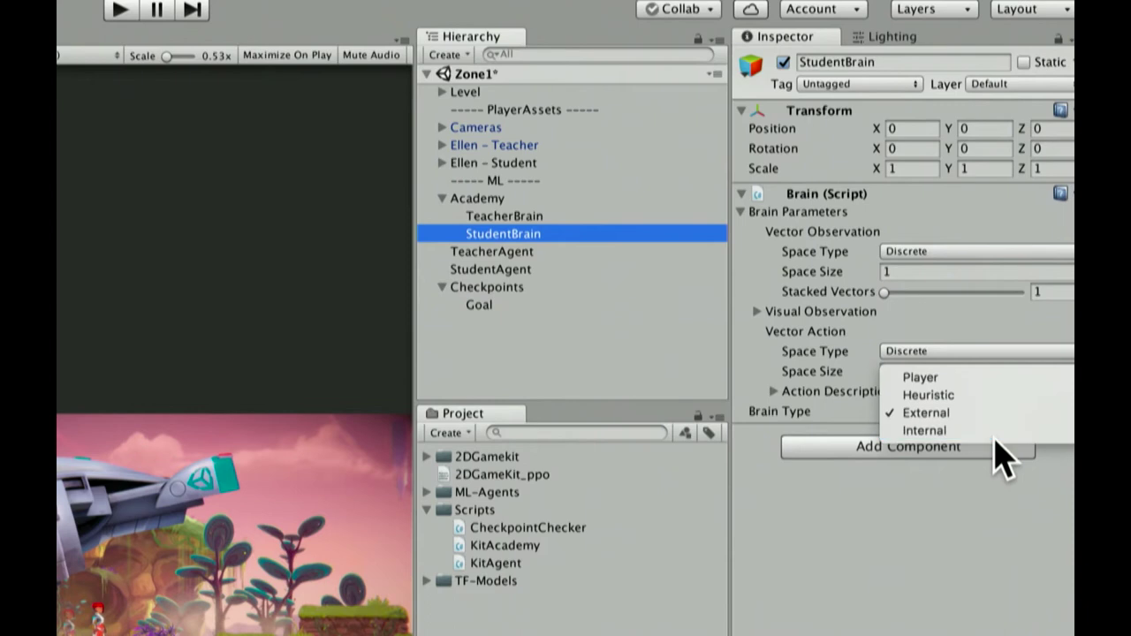
click(989, 431)
drag(481, 475, 919, 508)
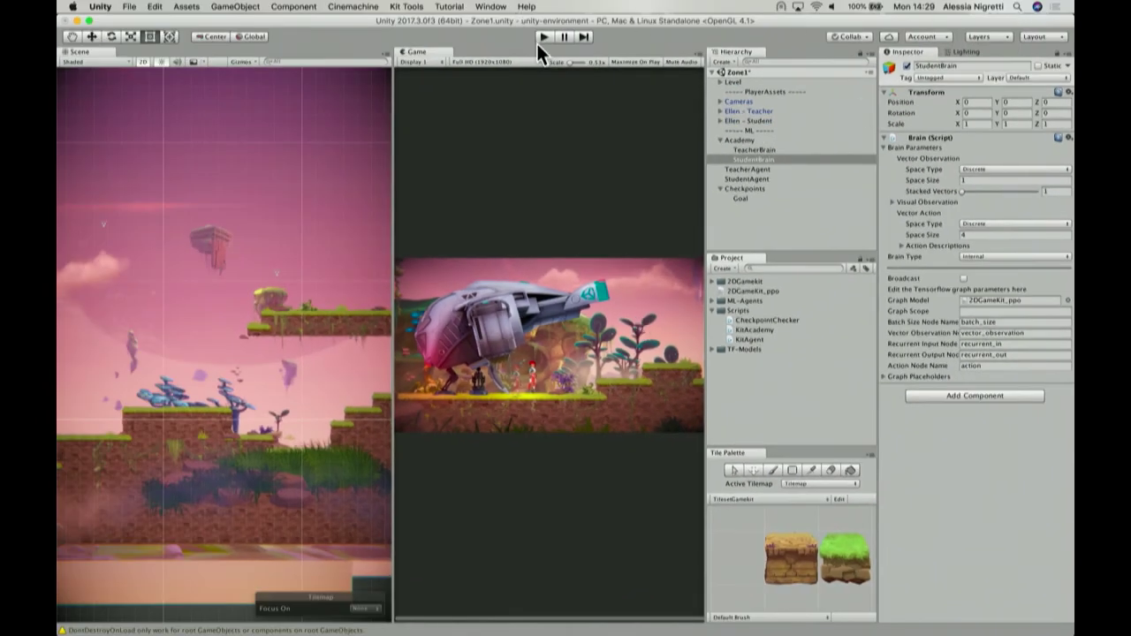
Run the scene with an enlarged Game view to watch the student character use the trained model, and stop it
click(542, 37)
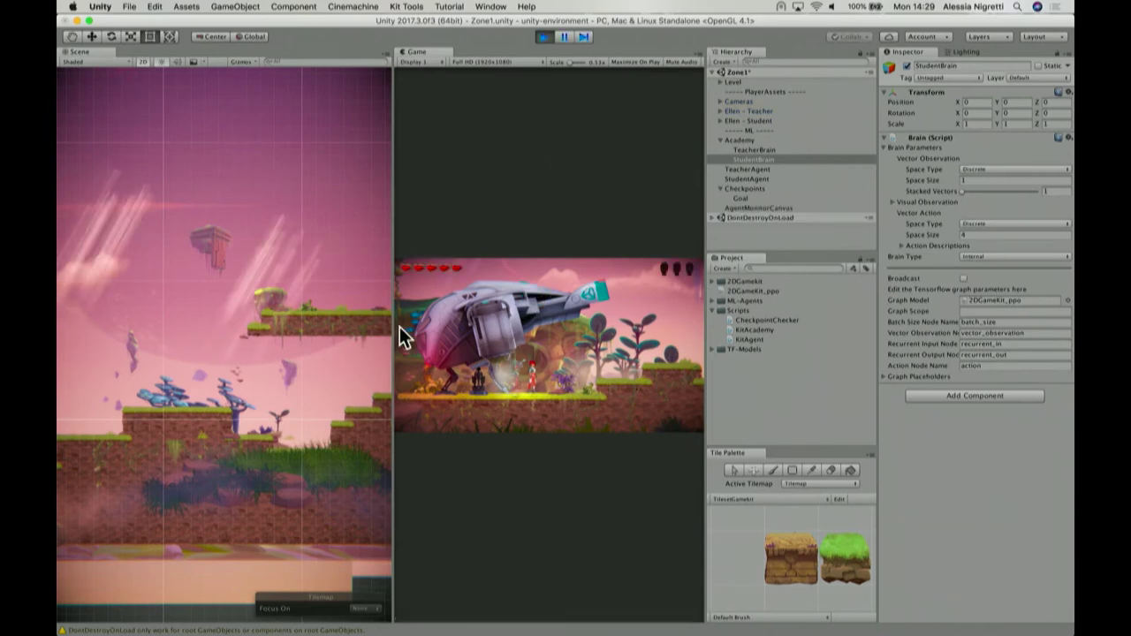
drag(387, 327, 183, 323)
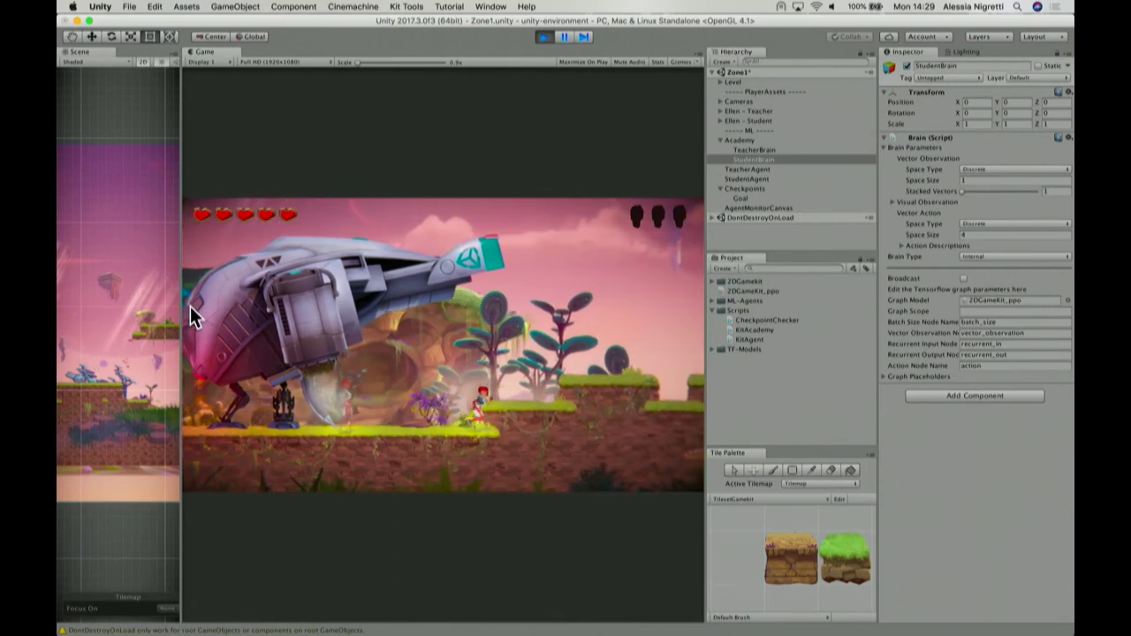
drag(180, 303, 68, 309)
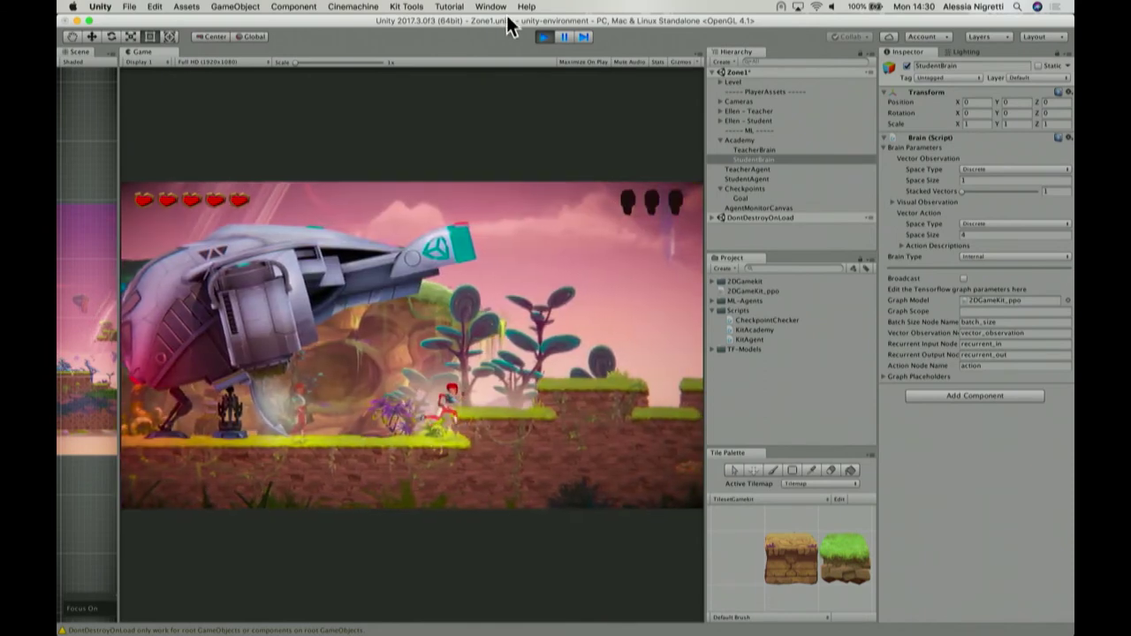
click(541, 36)
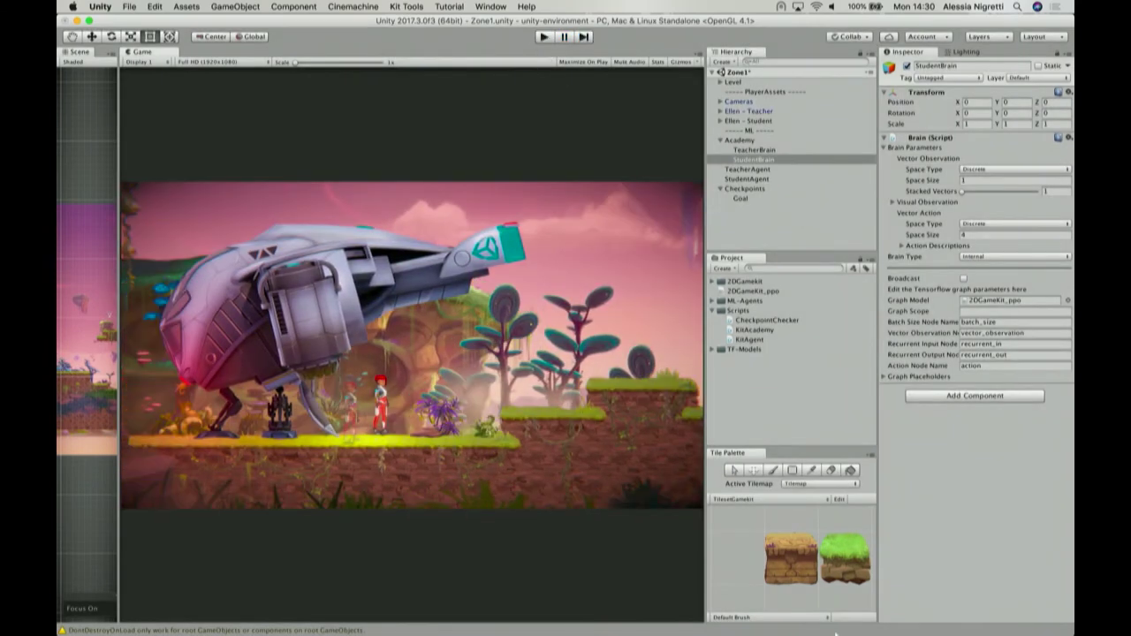
Pick the grass tile, activate the tile eraser, and widen the Scene view to show the platforms beyond the ship
click(844, 553)
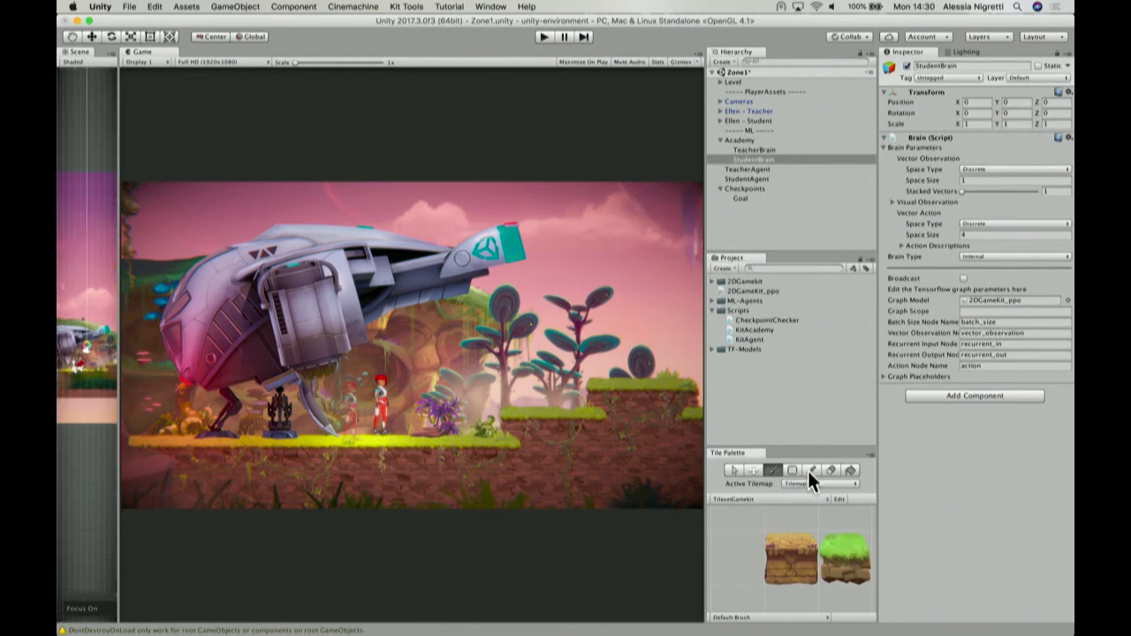
click(830, 470)
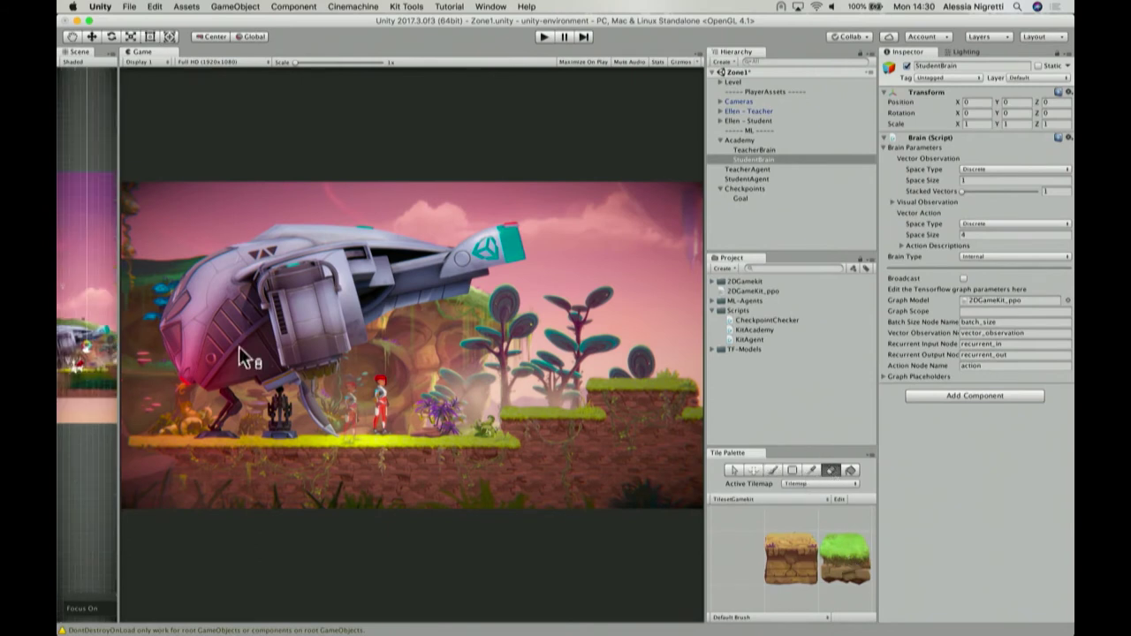
drag(123, 323, 364, 356)
middle_drag(320, 381, 186, 347)
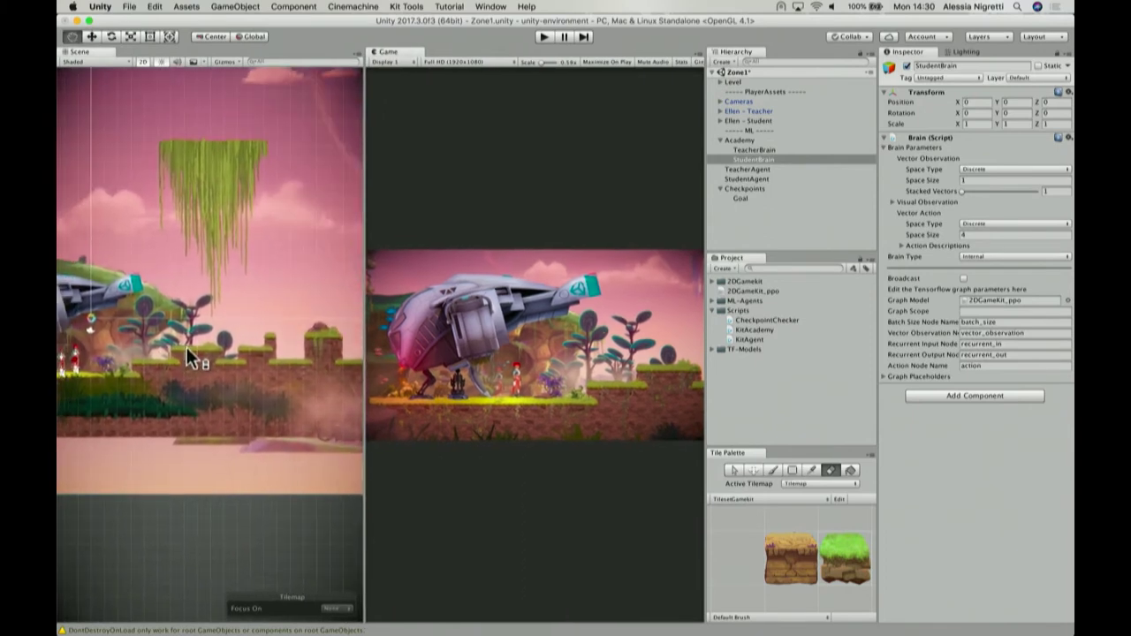
Run the scene again, widen the Game view and scale it to about 1.2x to follow the characters over the platforms
click(546, 36)
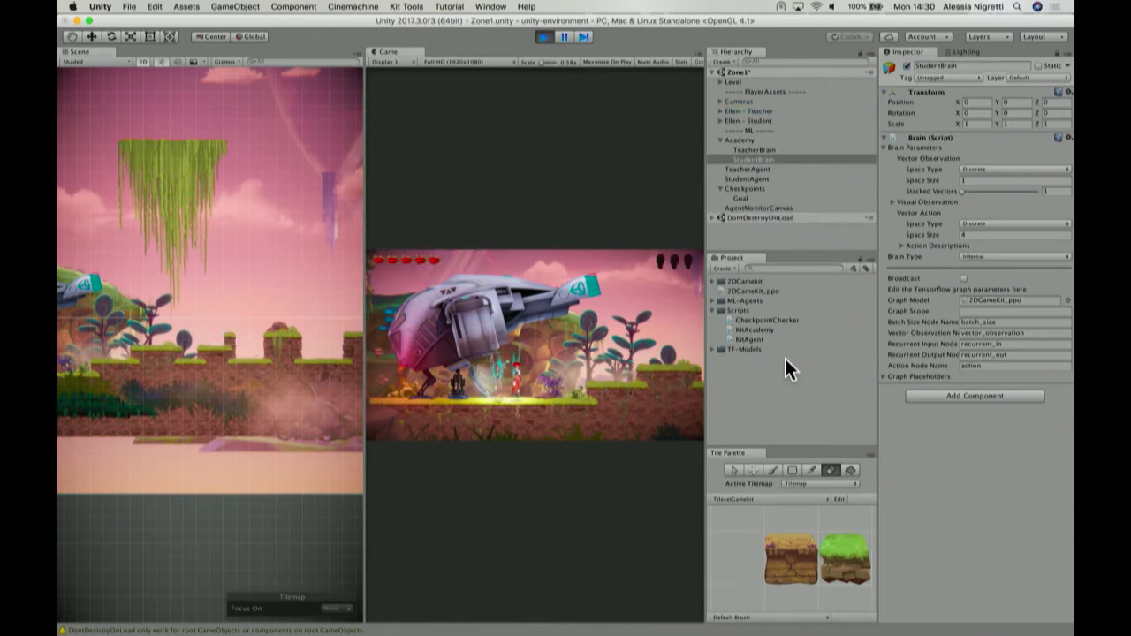
drag(706, 362, 761, 363)
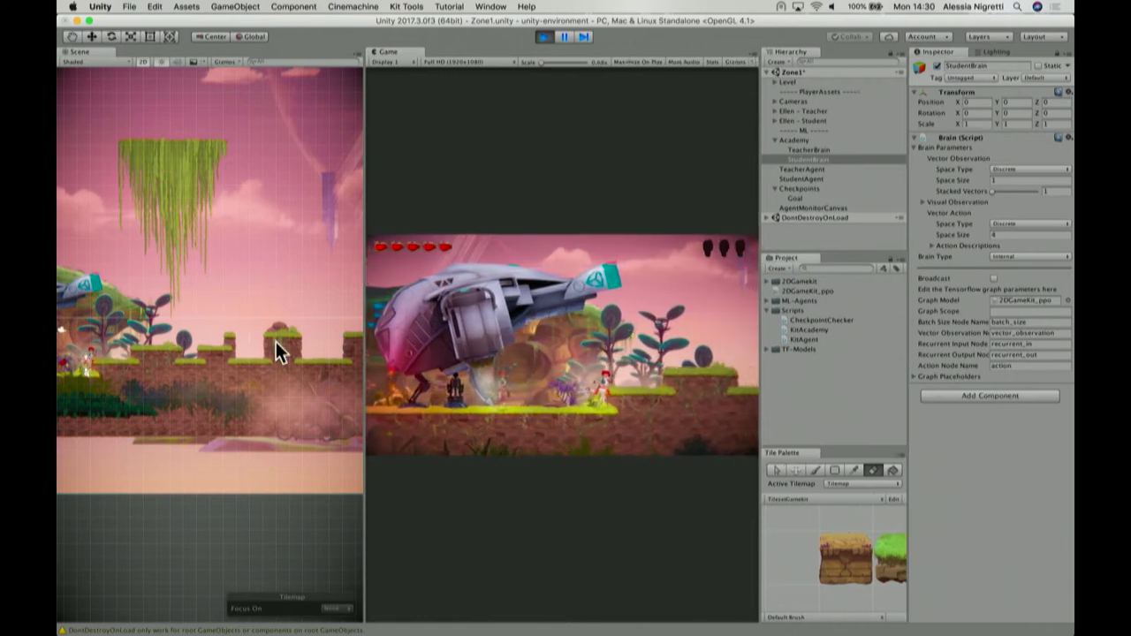
drag(540, 64, 552, 63)
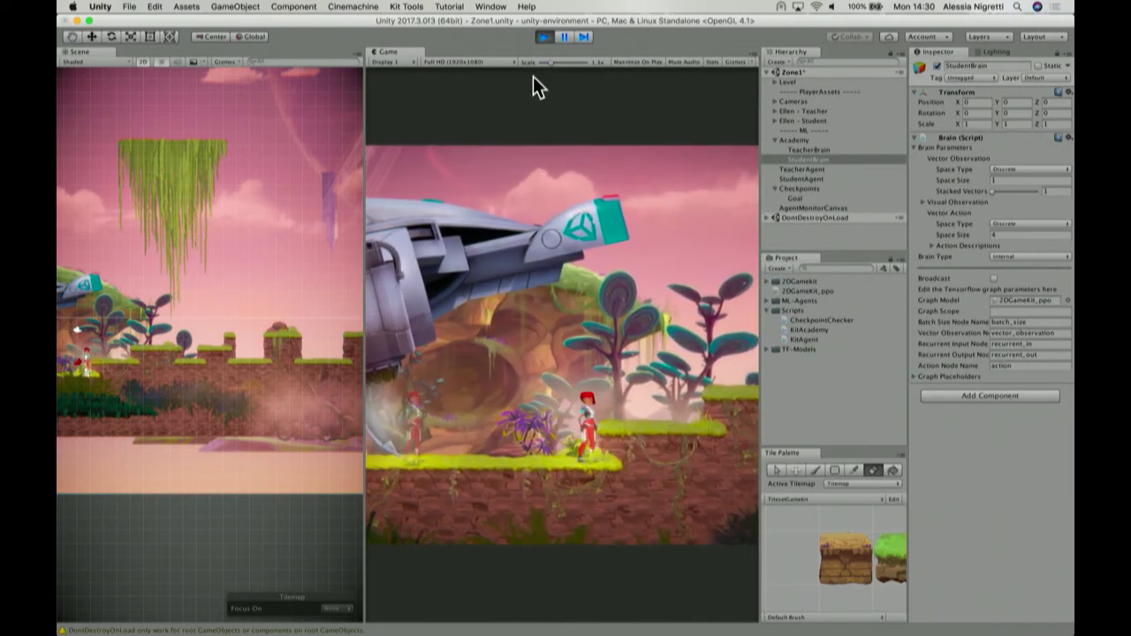
click(253, 316)
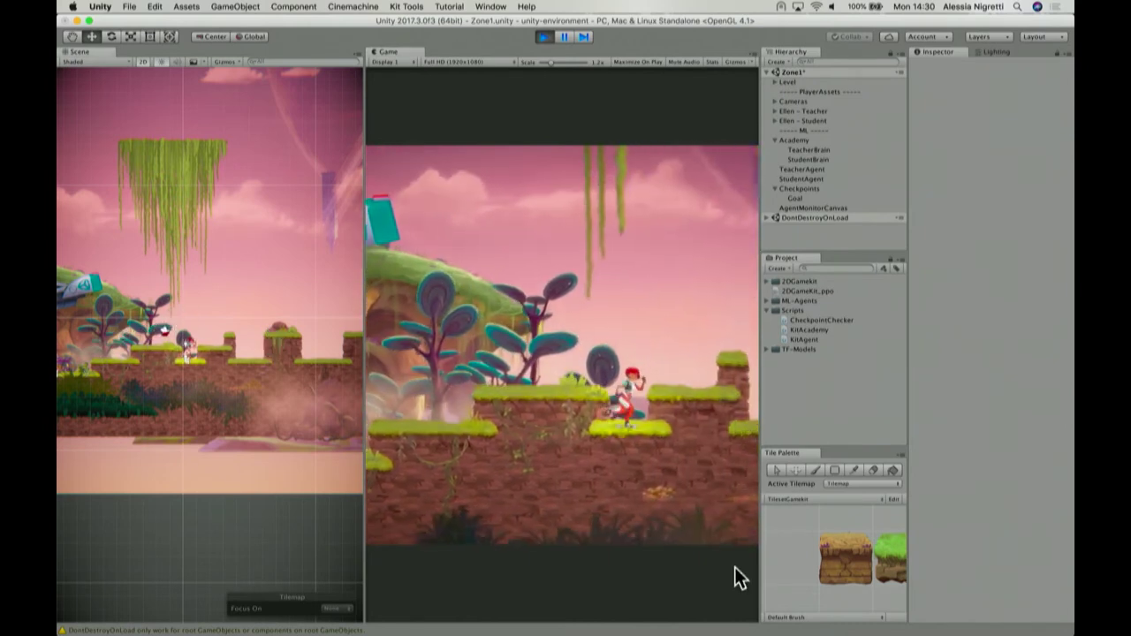
Erase and paint grass tiles on the raised platform during play to change the obstacles in the running character's path
click(873, 469)
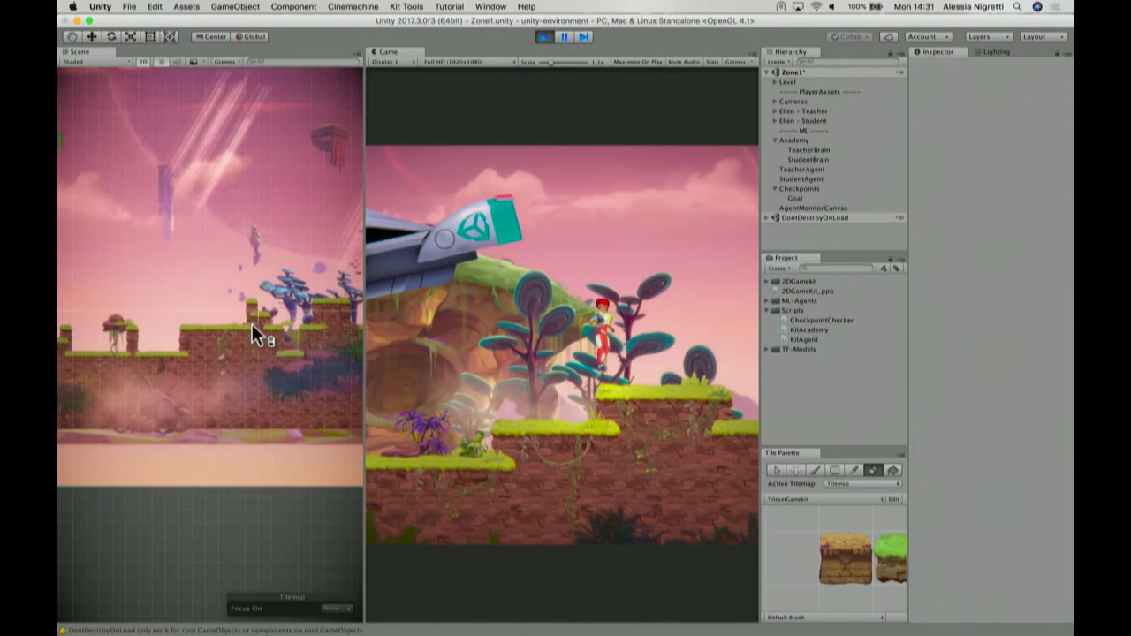
click(819, 470)
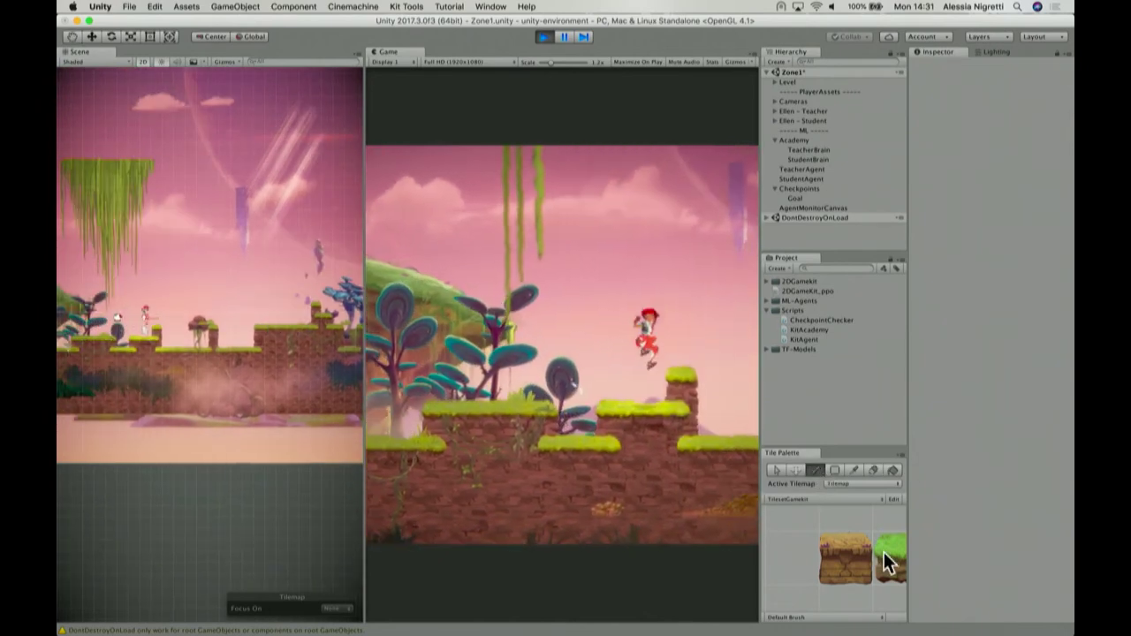
mouse_move(227, 328)
mouse_down()
mouse_move(224, 341)
mouse_move(237, 343)
mouse_move(251, 328)
mouse_up()
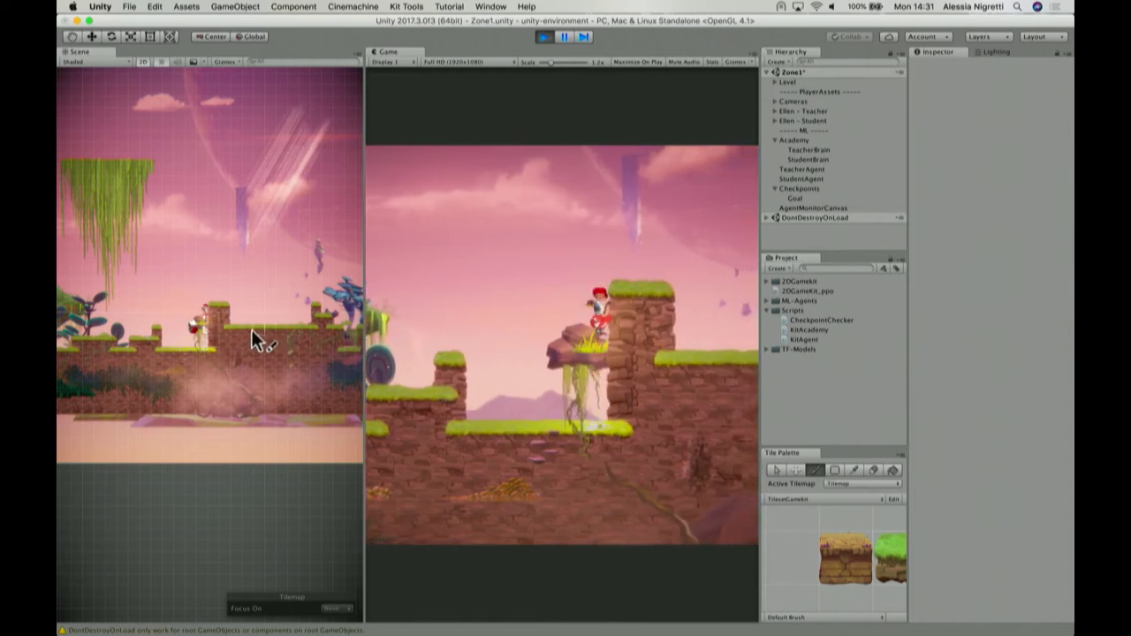
click(871, 469)
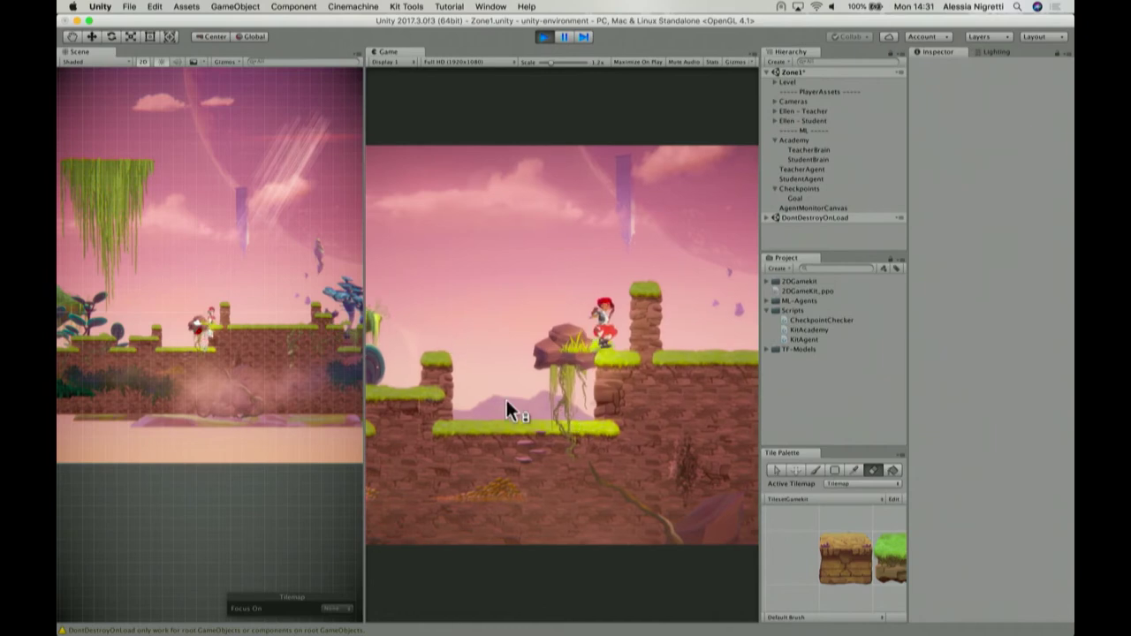
click(816, 470)
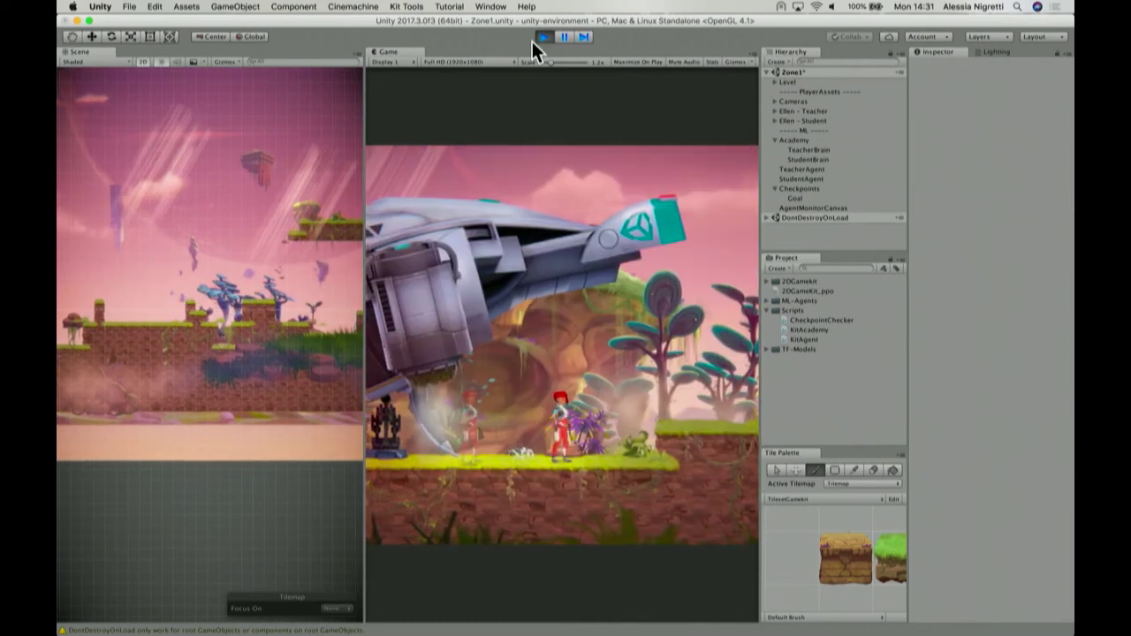
Stop the running scene and switch back to the PowerPoint presentation at the "Demo Time" slide
click(545, 38)
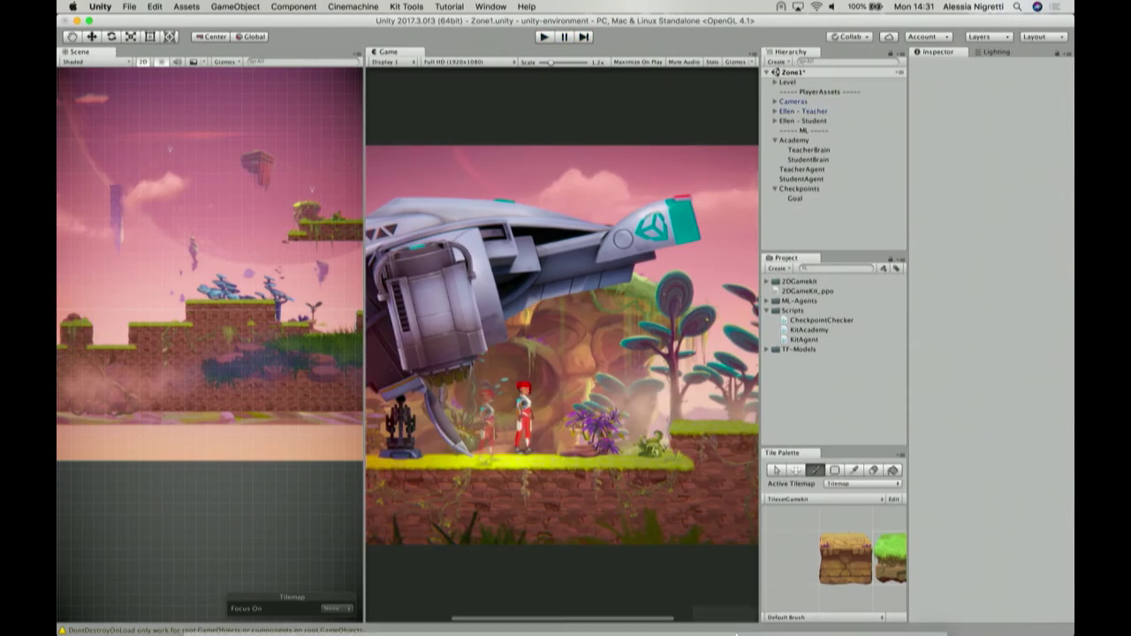
key(ctrl+Left)
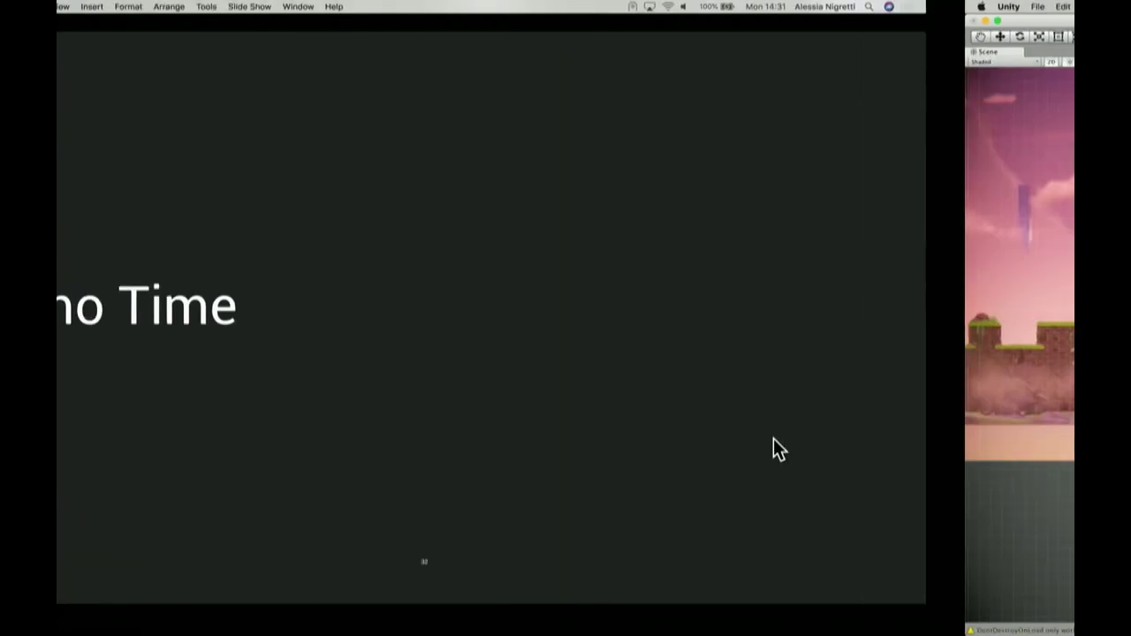